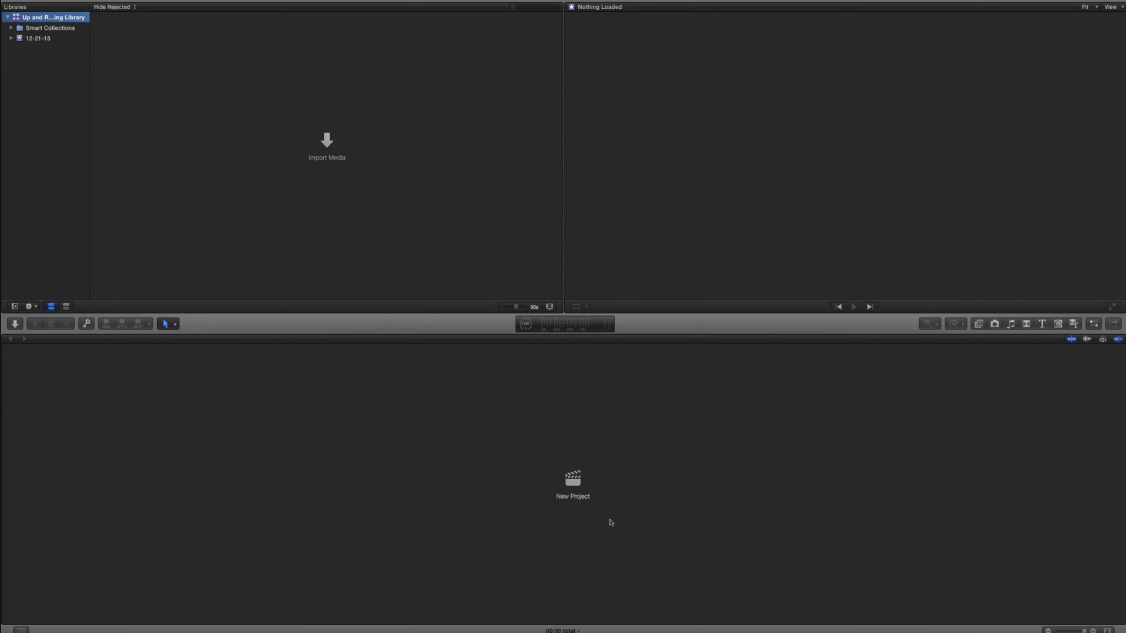
Select the 12-21-15 event in the Up and Running Library and open the Media Import window.
left_click(42, 42)
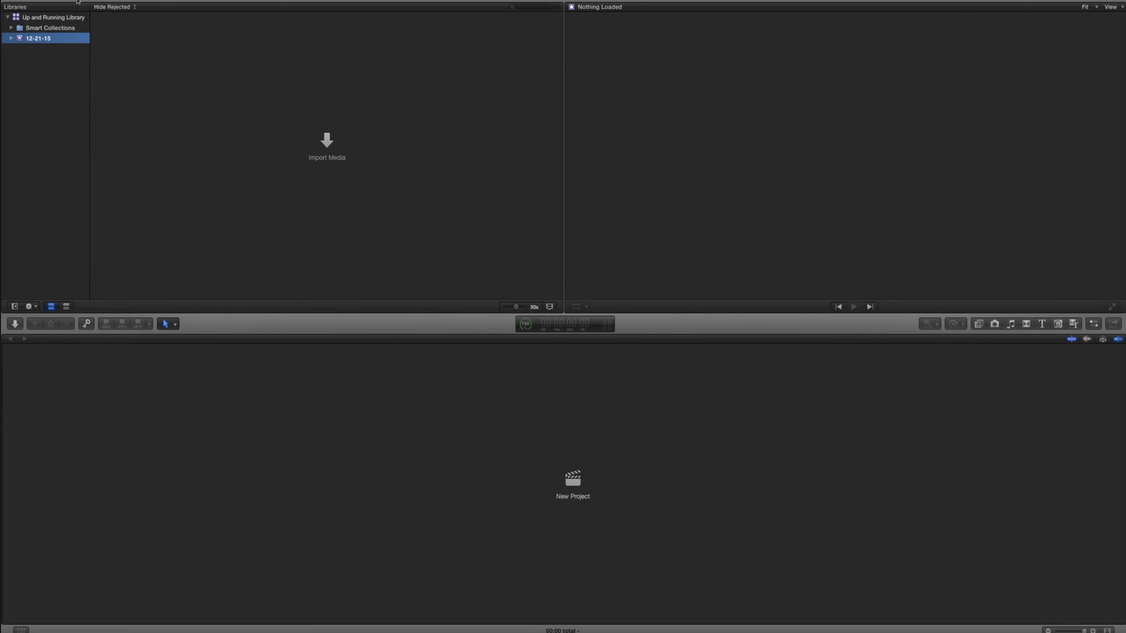
left_click(20, 19)
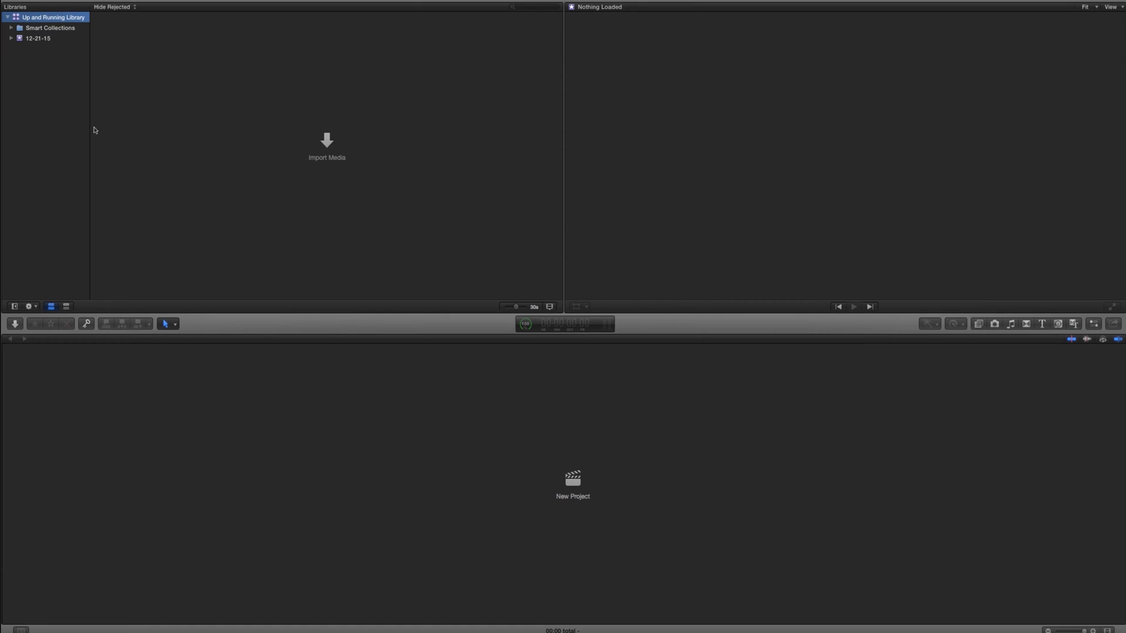
left_click(20, 40)
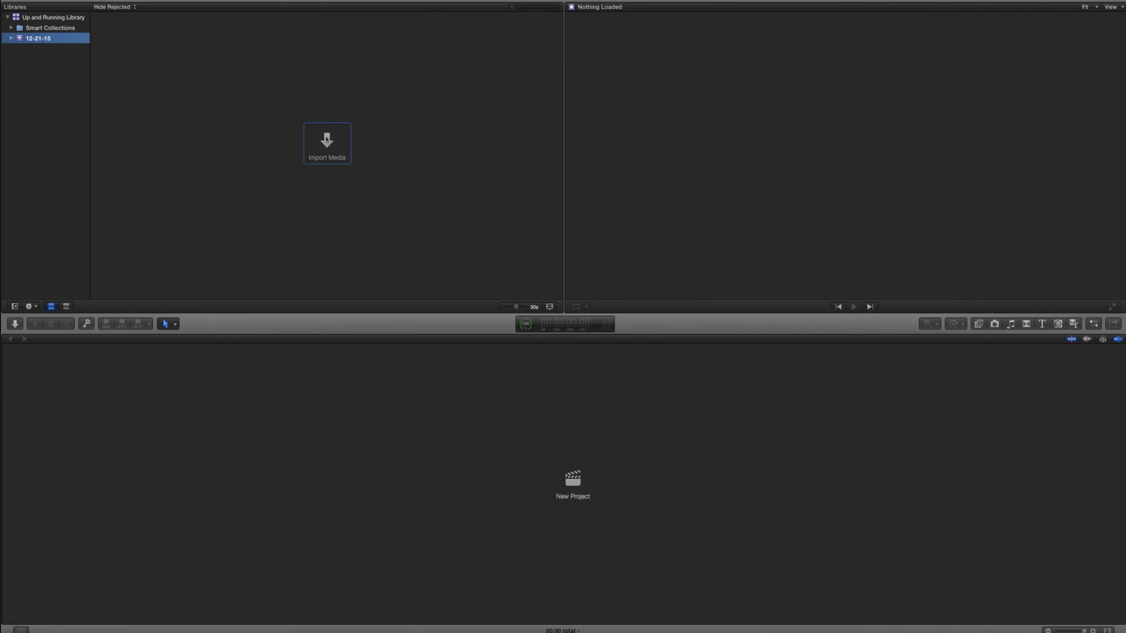
left_click(82, 0)
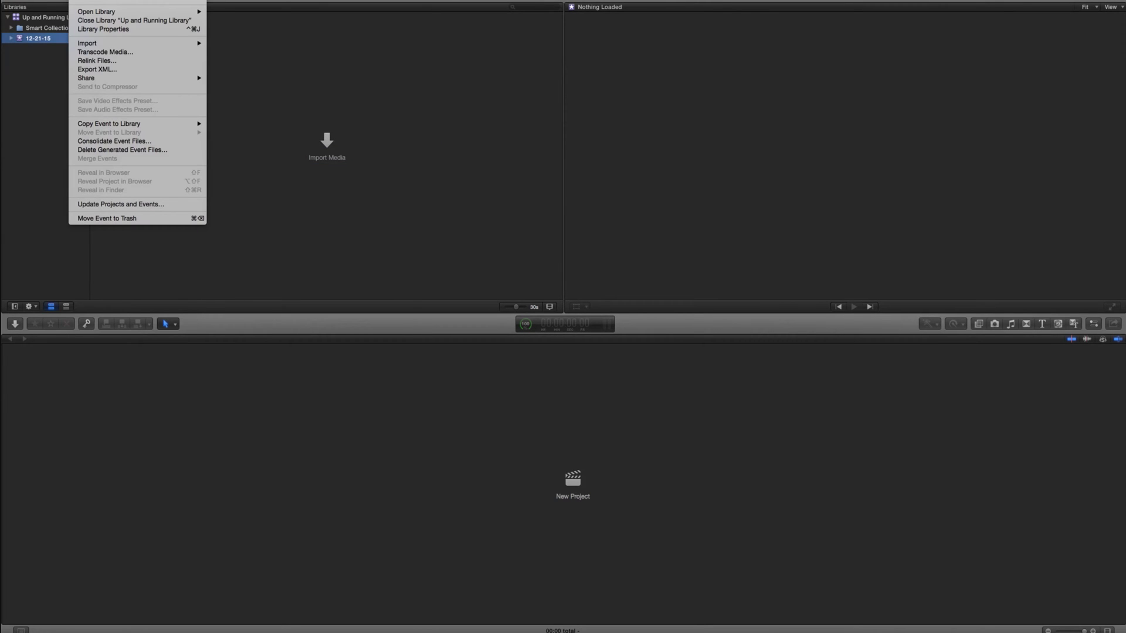
mouse_move(194, 42)
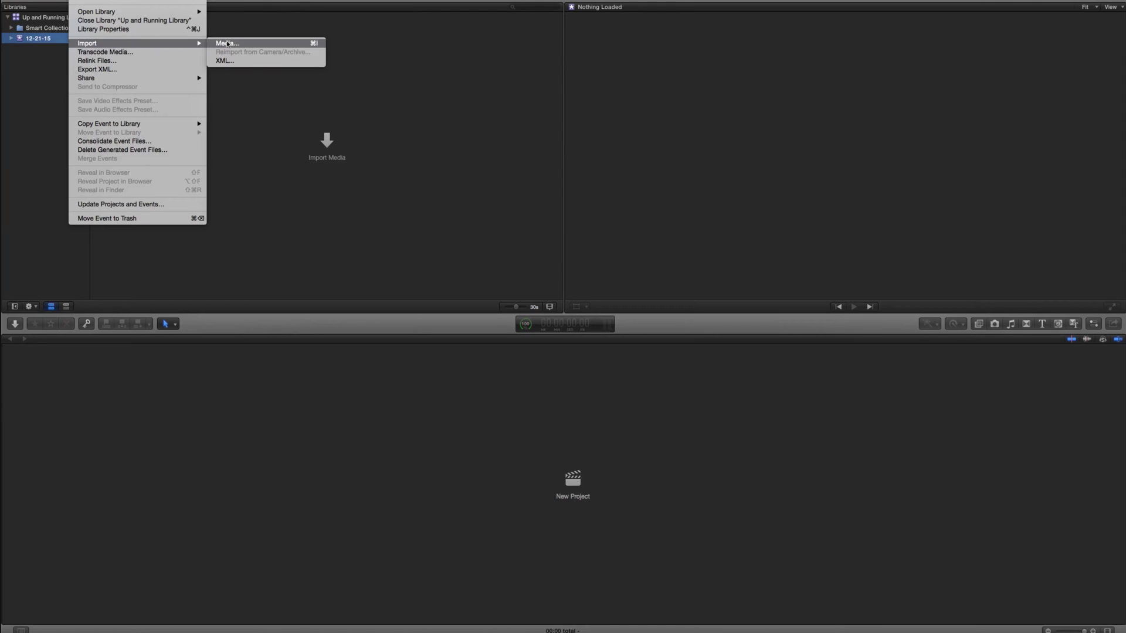
left_click(258, 44)
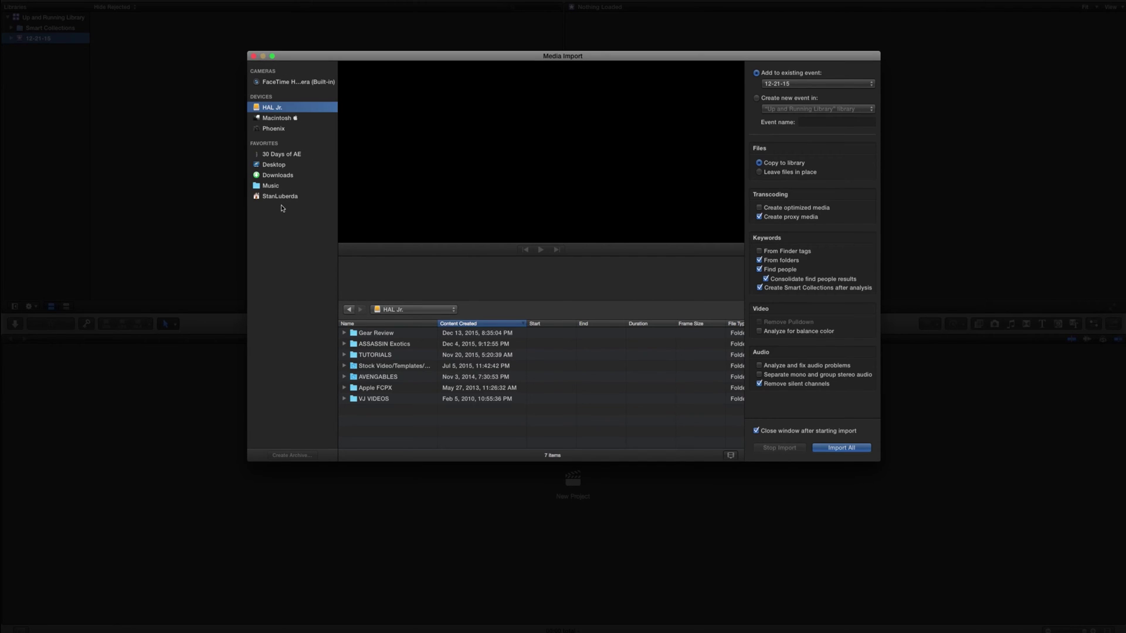
Browse the Phoenix, Macintosh and HAL Jr. drives, and show the contents of the Desktop folder as the import source.
left_click(273, 130)
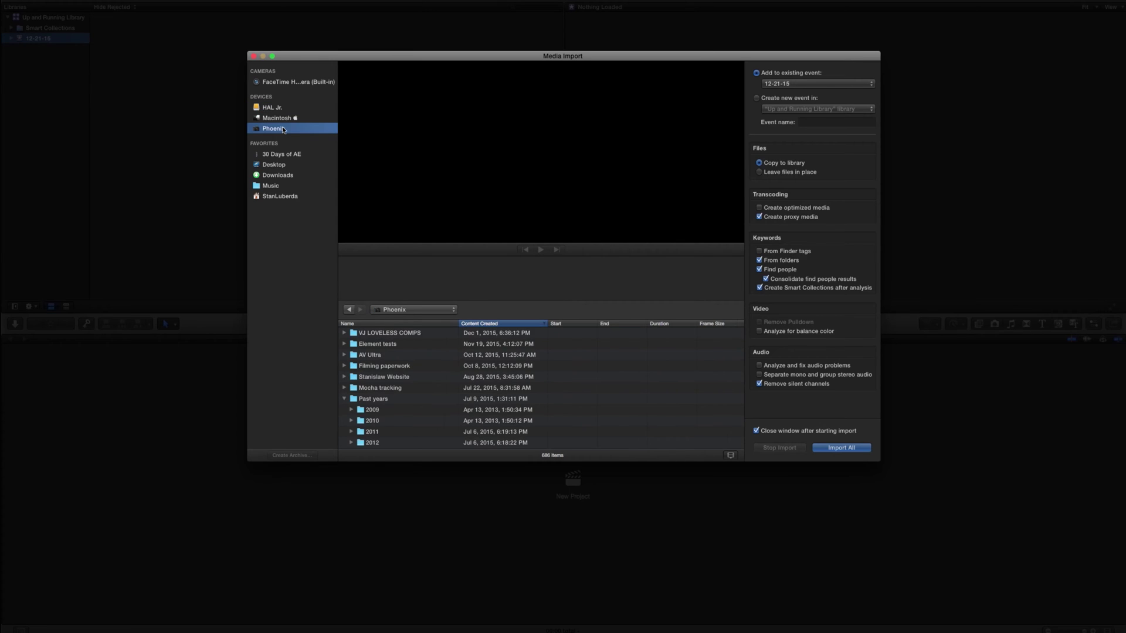
left_click(271, 120)
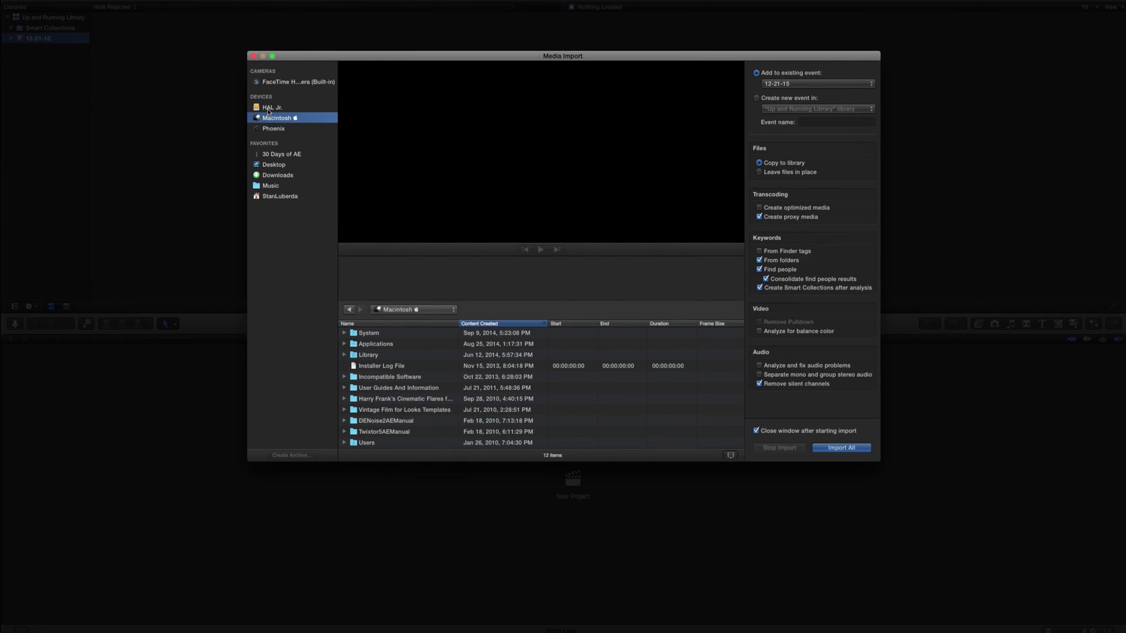
left_click(268, 110)
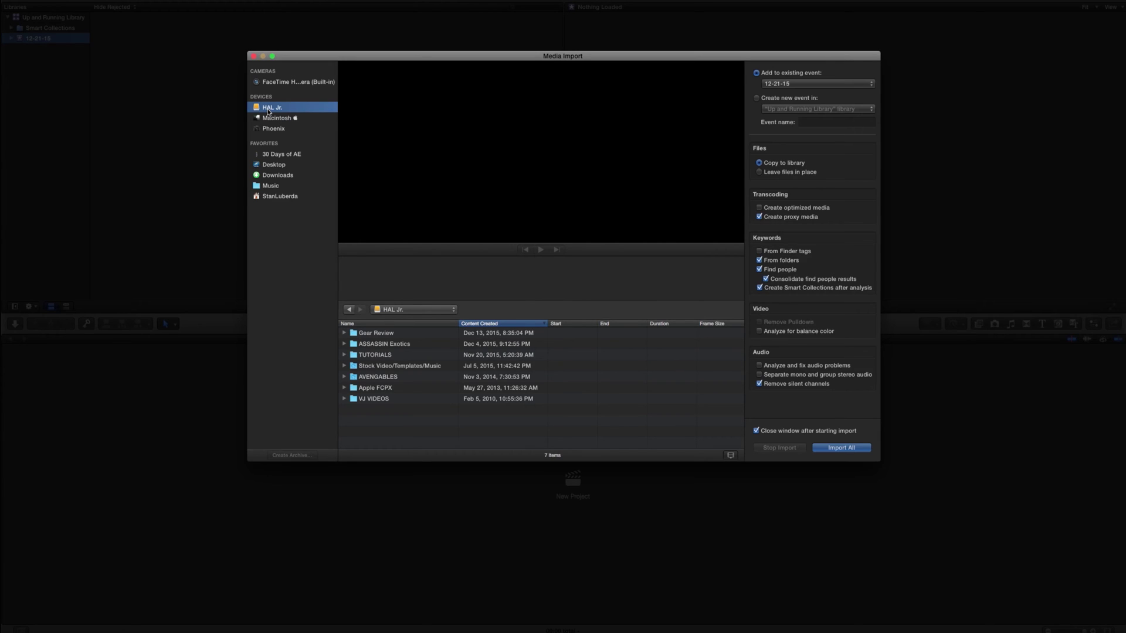
left_click(284, 156)
left_click(278, 165)
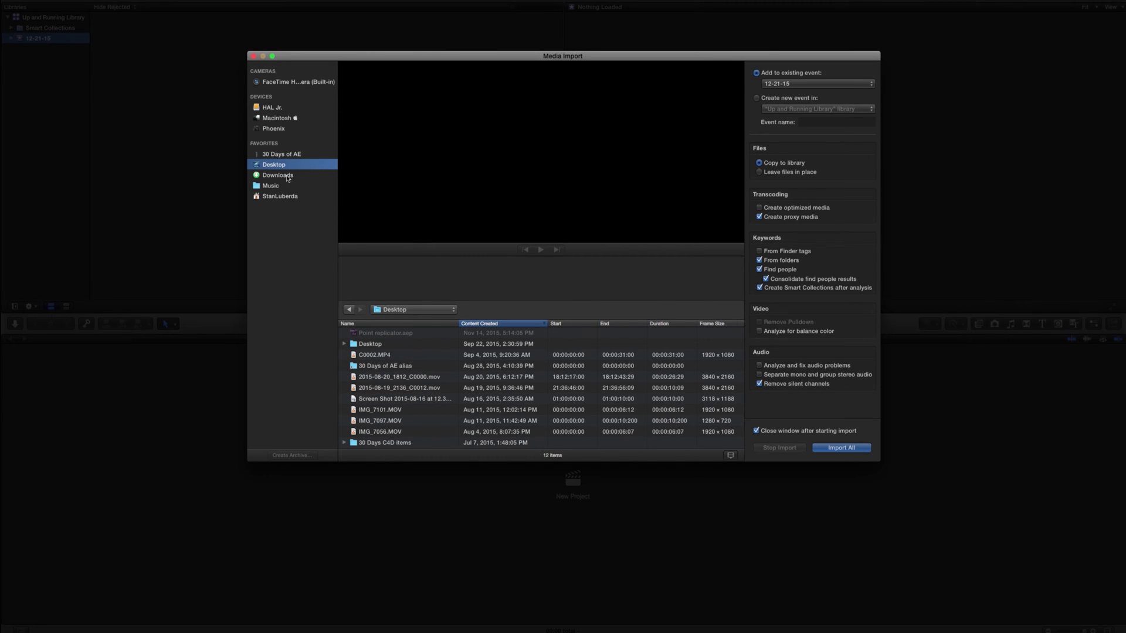
Select C0002.MP4 for import and preview the clip by playing it briefly.
left_click(365, 358)
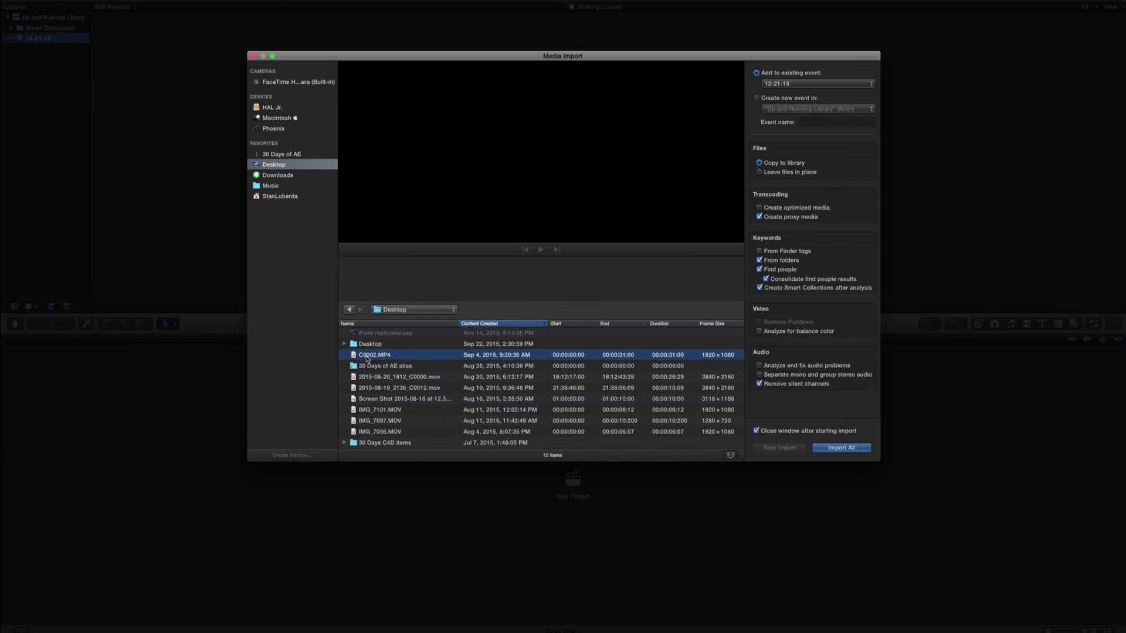
left_click(383, 287)
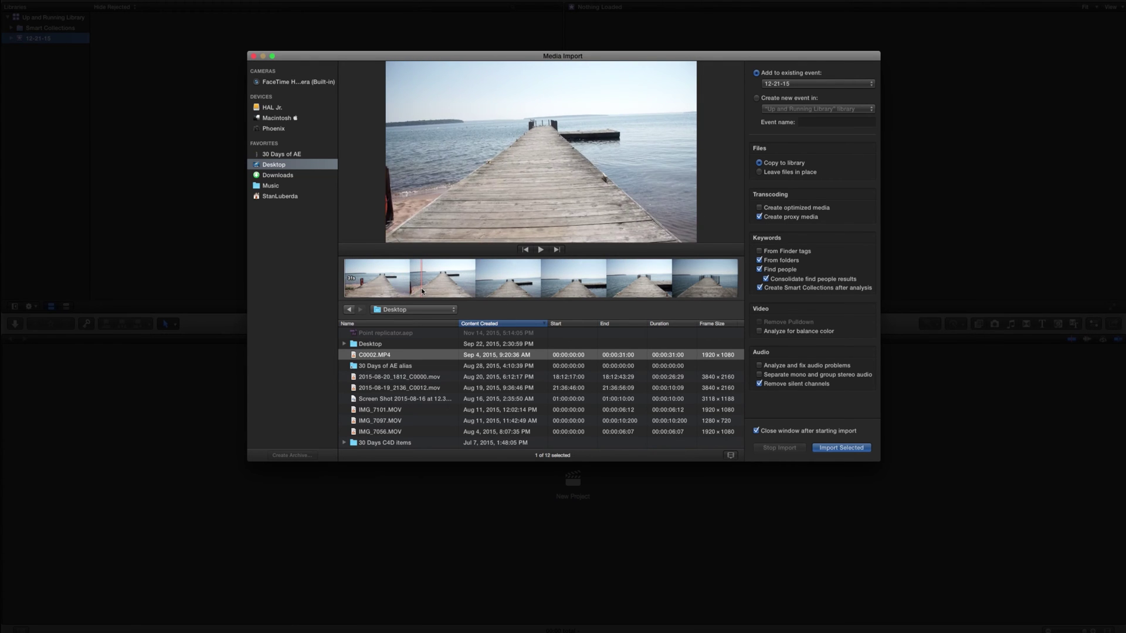
left_click(540, 250)
left_click(541, 250)
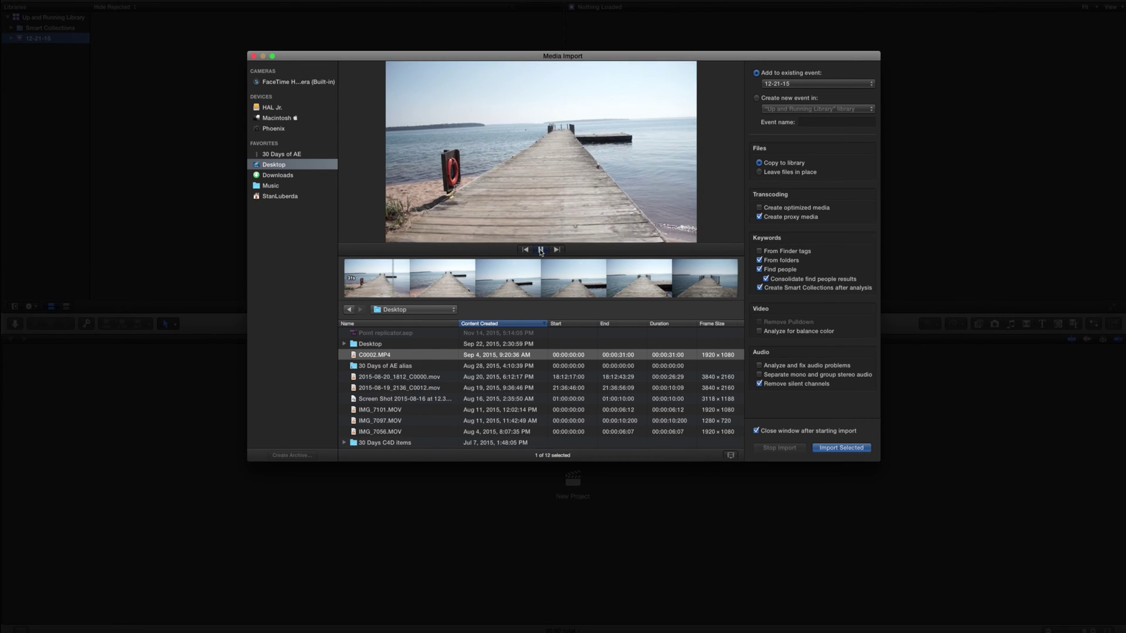
left_click(541, 250)
left_click(423, 293)
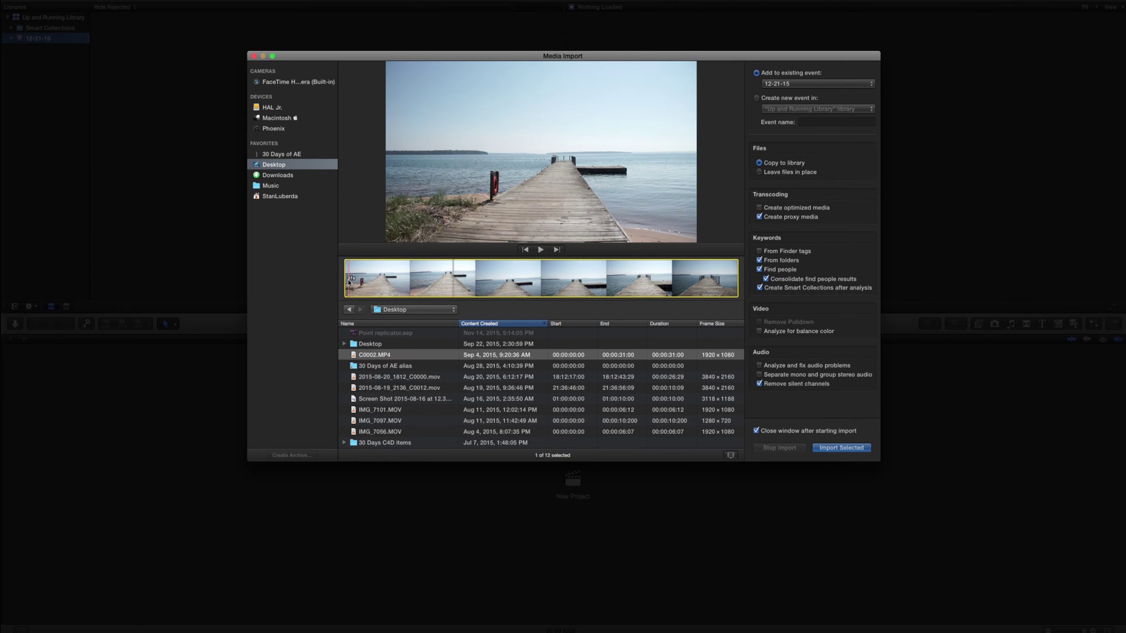
Add 2015-08-20_1812_C0000.mov and 2015-08-19_2136_C0012.mov to the selection and set the import to create a new event named Demo in the library.
left_click(380, 378, "super")
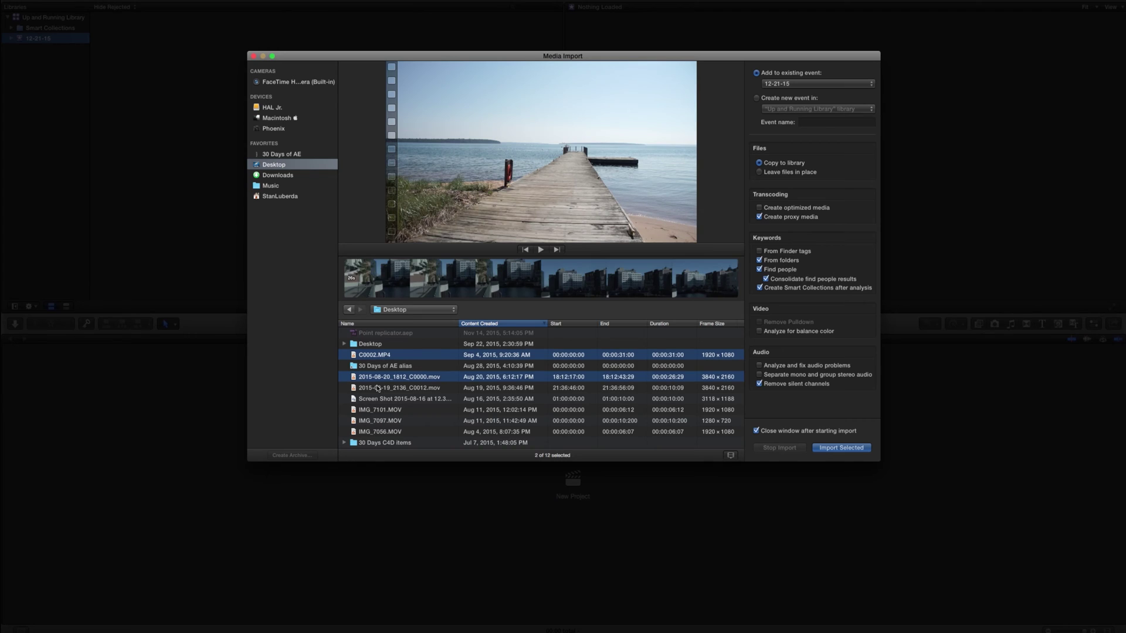
left_click(379, 388, "super")
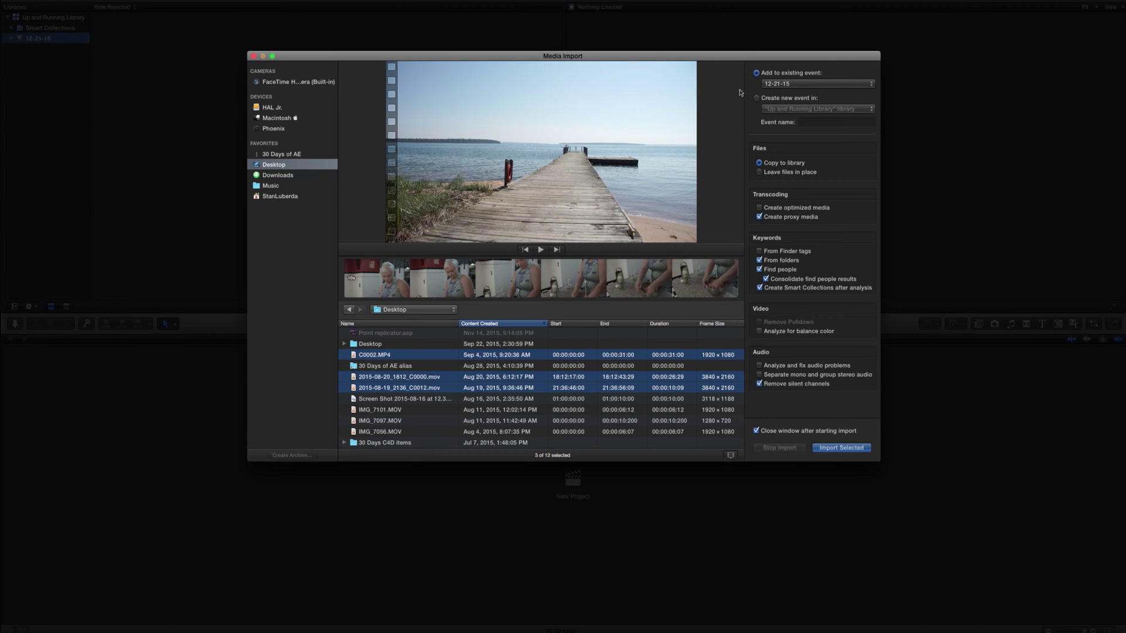
left_click(798, 99)
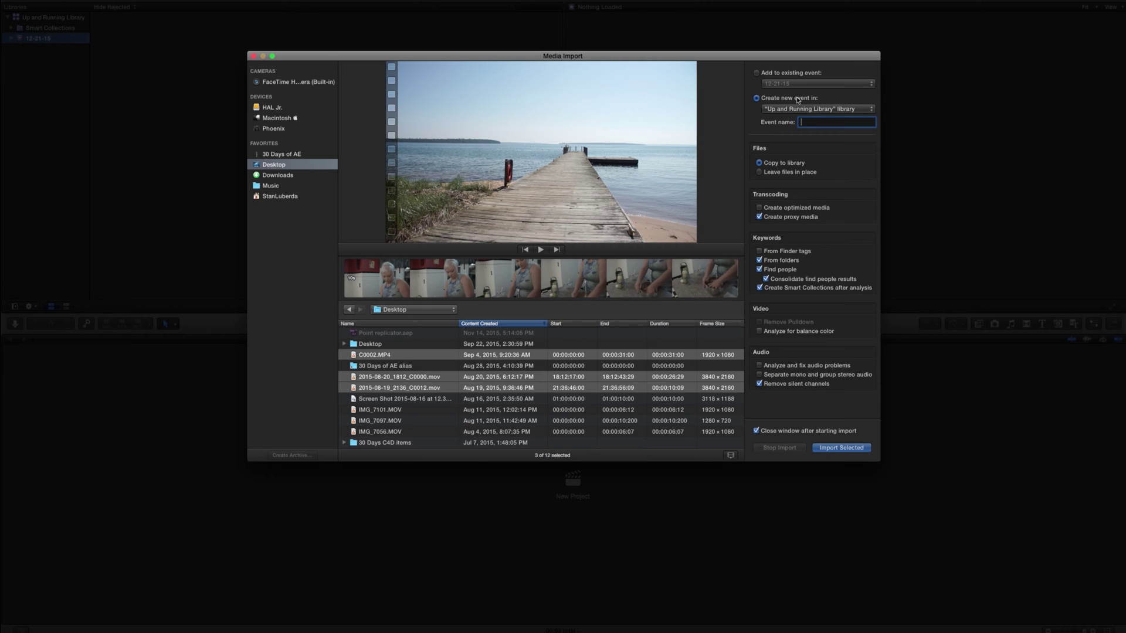
type("Demo")
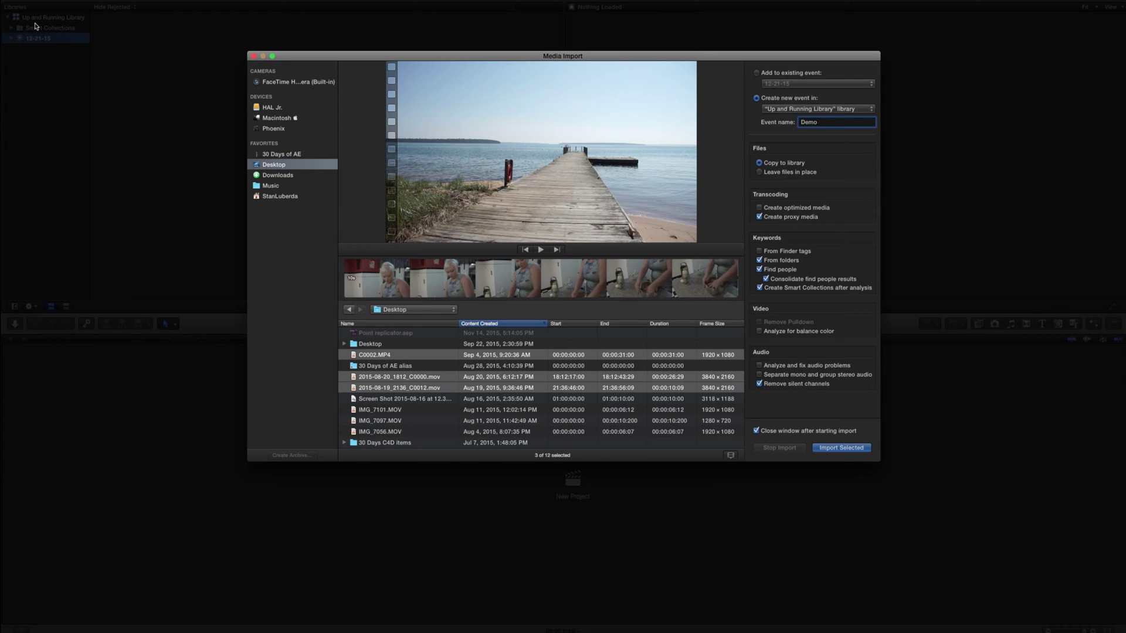
Import the selected clips copied to the library, with proxy media, folder keywords, people finding and silent channel removal turned off.
left_click(799, 174)
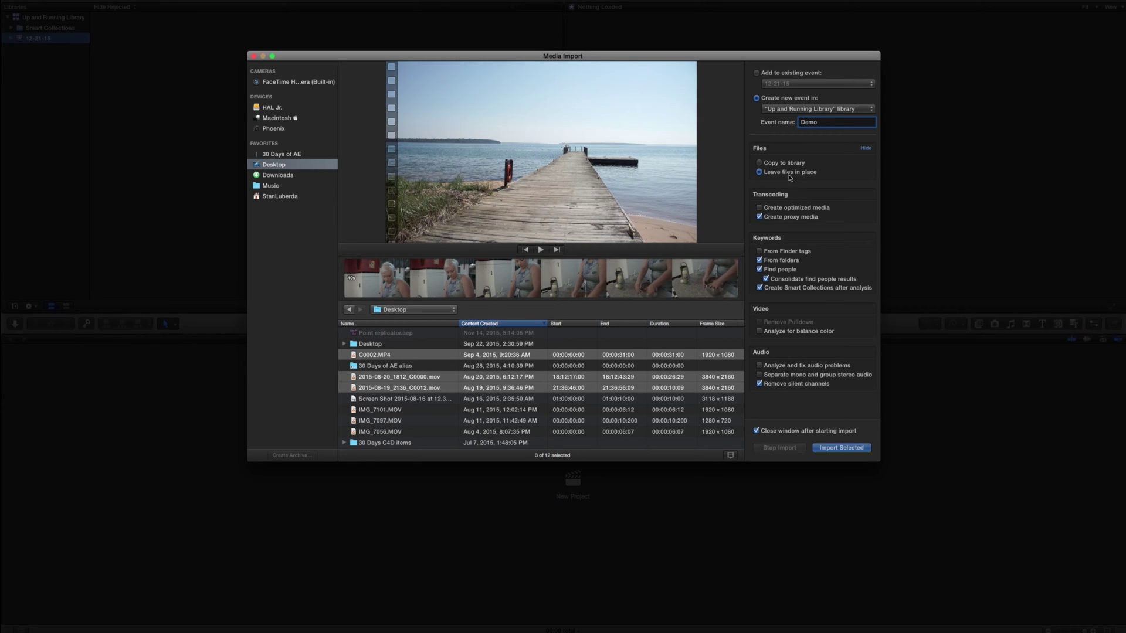
left_click(602, 271)
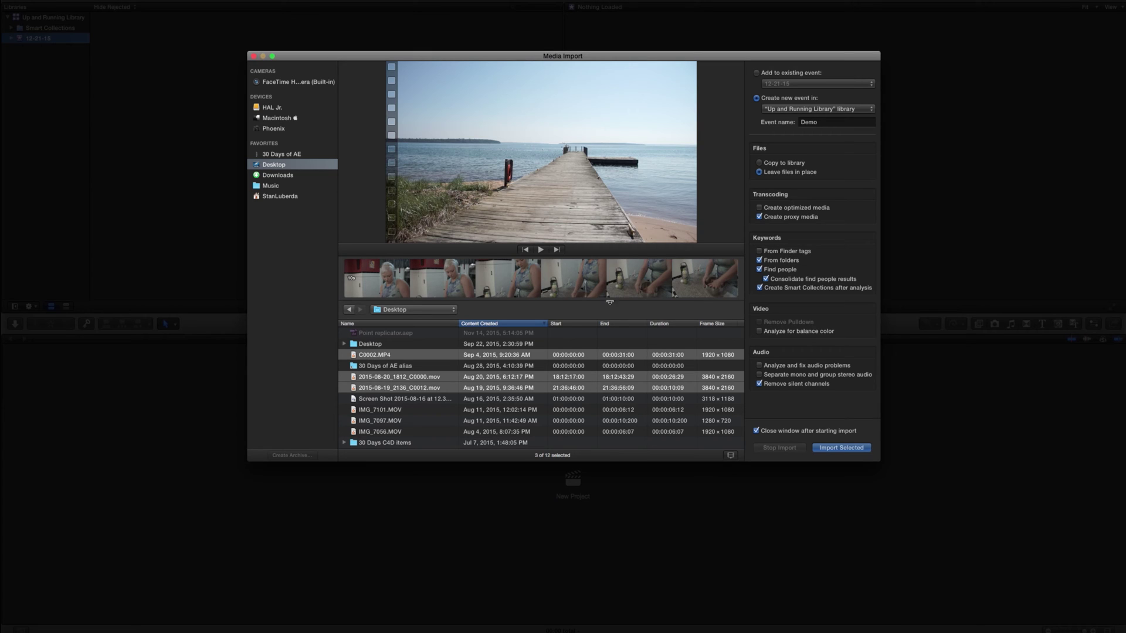
left_click(765, 165)
left_click(760, 217)
left_click(760, 259)
left_click(759, 269)
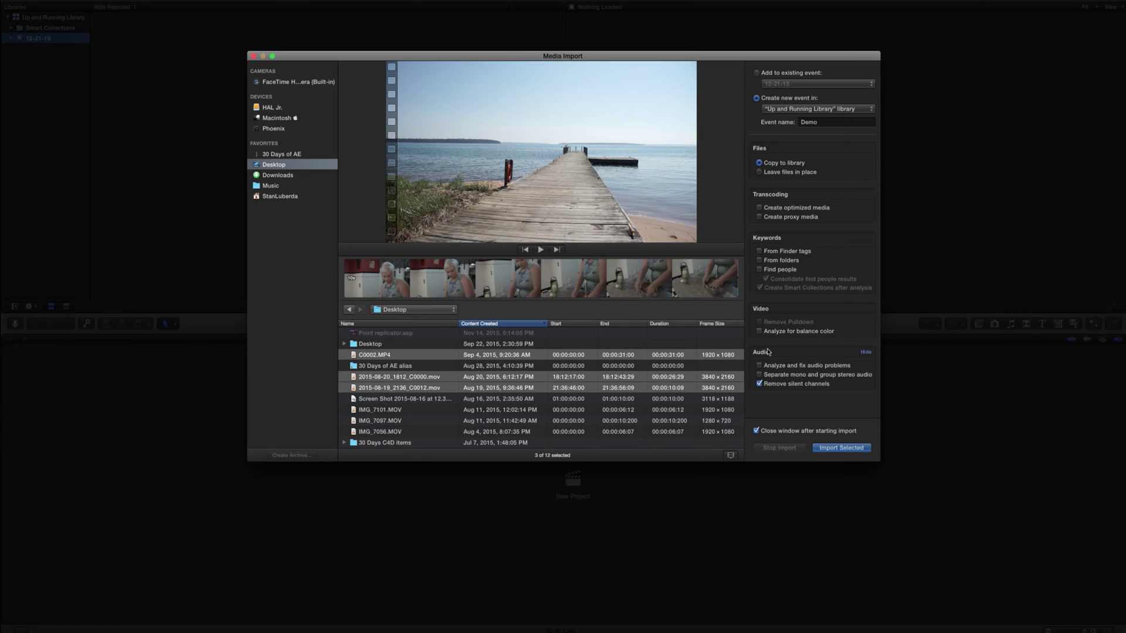
left_click(760, 383)
left_click(849, 450)
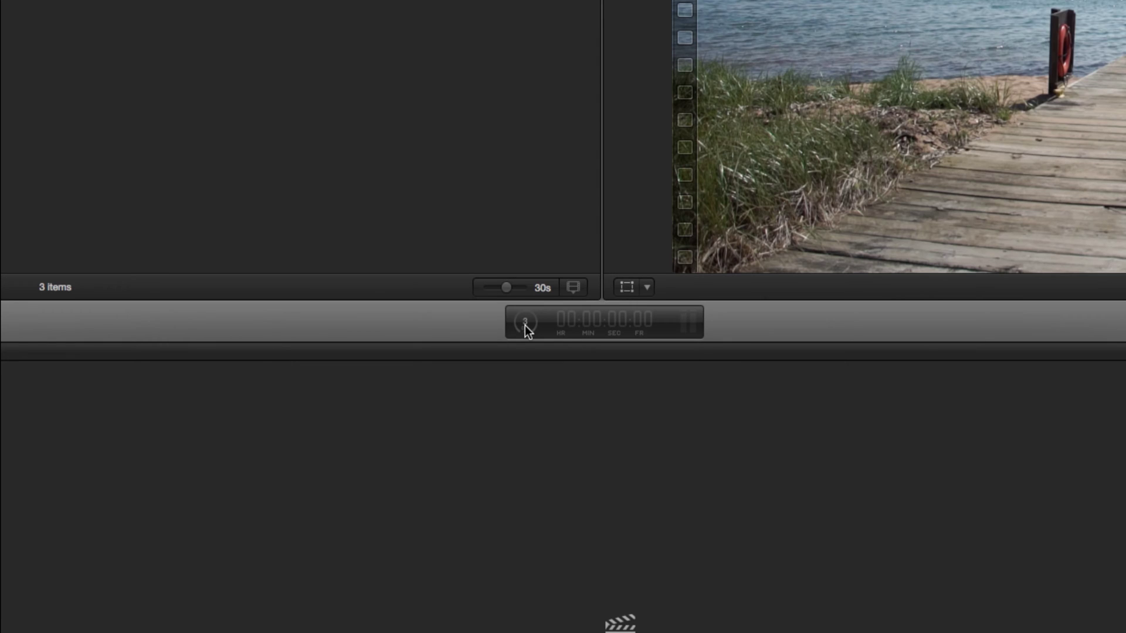
Open the Background Tasks window, move it over the empty timeline area and expand the Importing Media task.
left_click(525, 324)
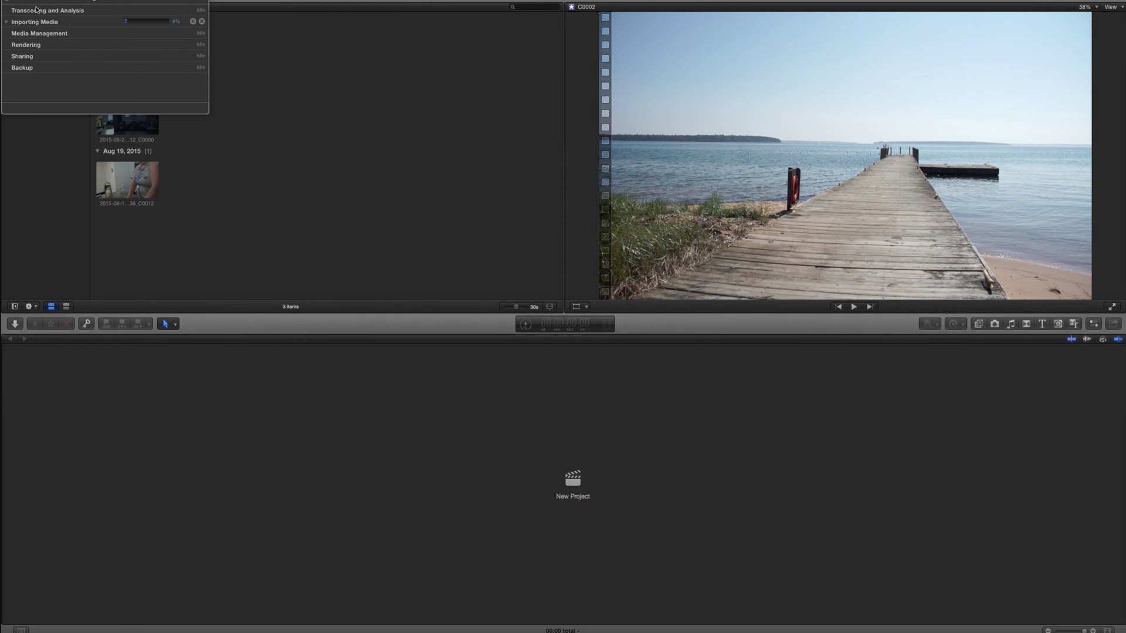
left_click_drag(36, 8, 631, 346)
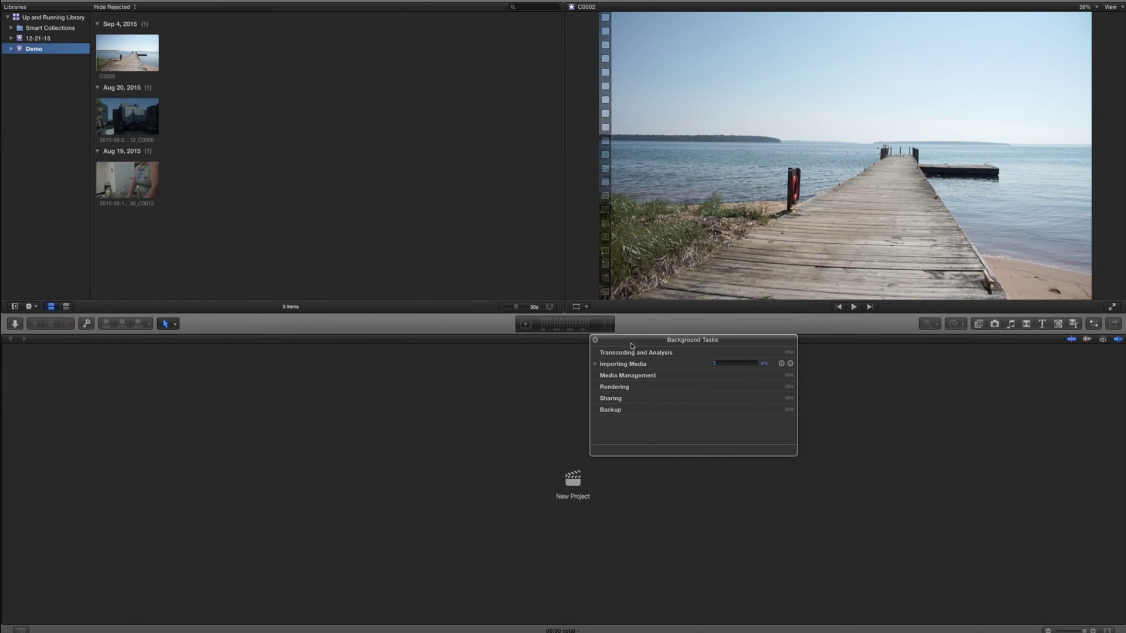
left_click(596, 365)
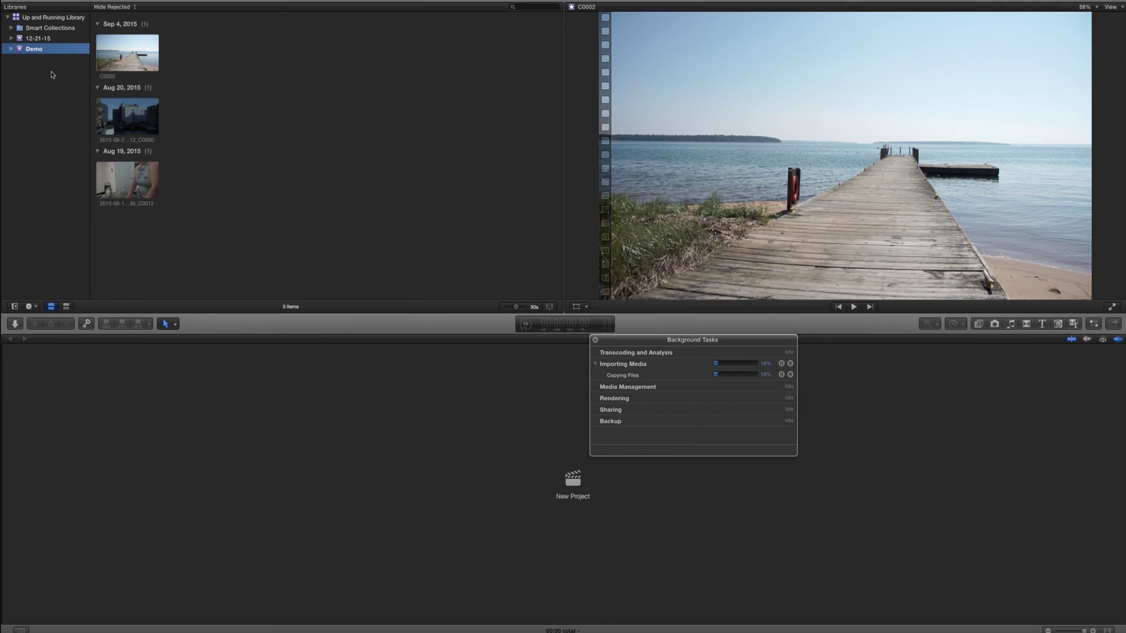
Compare the clips shown for the 12-21-15 event, the Demo event and the whole Up and Running Library.
left_click(36, 38)
left_click(33, 49)
left_click(37, 39)
left_click(53, 17)
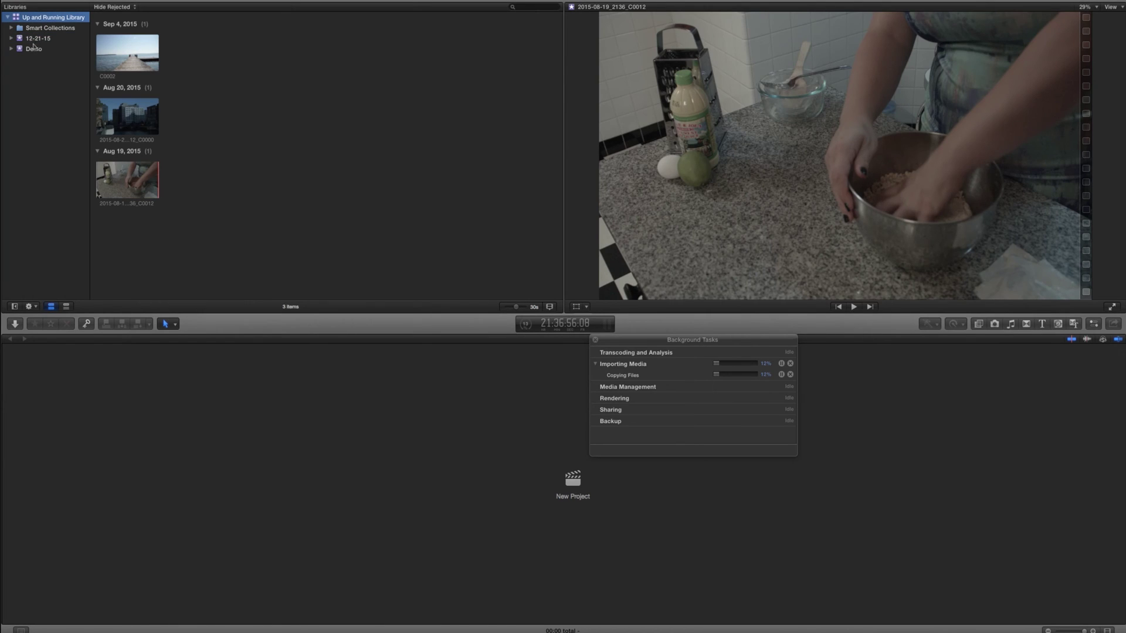
left_click(35, 39)
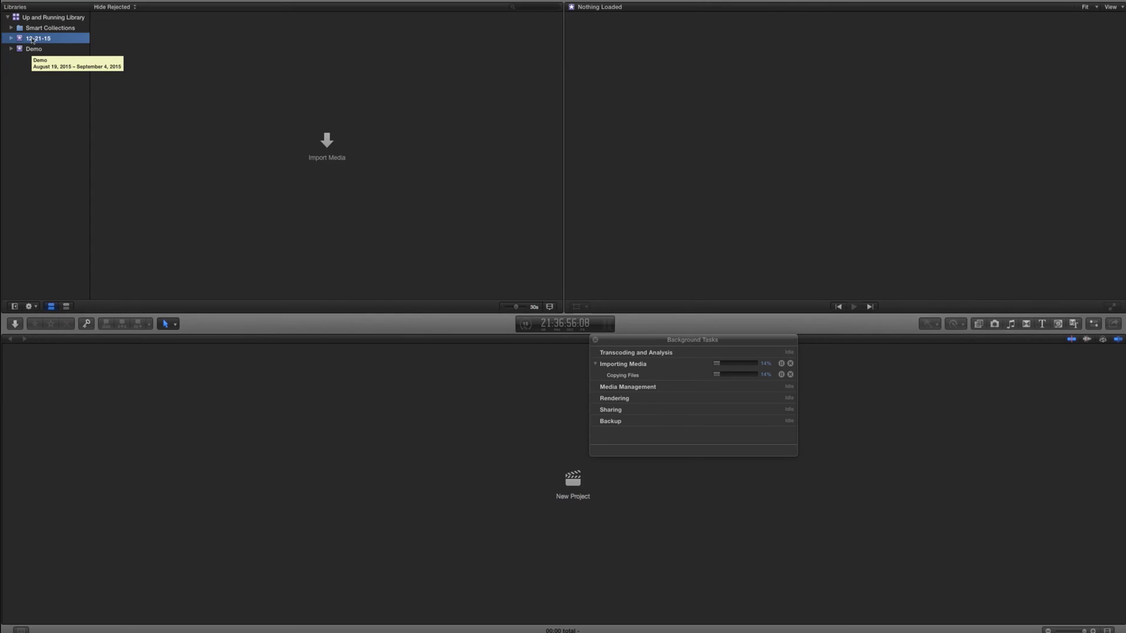
left_click(36, 19)
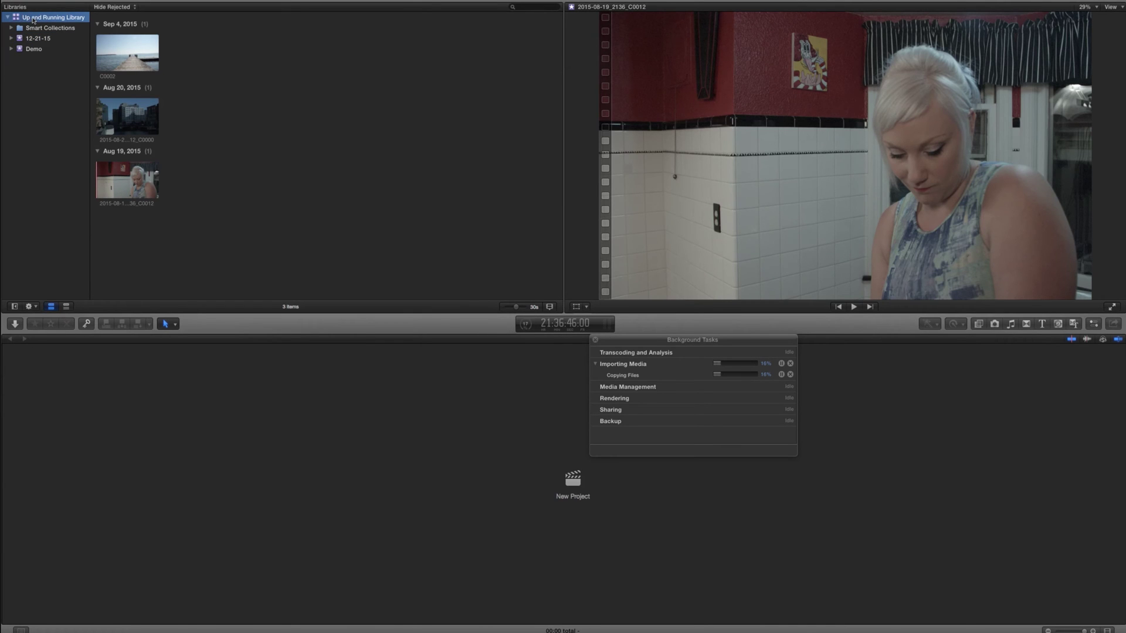
View the Up and Running Library file in Finder, return to Final Cut Pro and widen the libraries list to show full names.
left_click(231, 616)
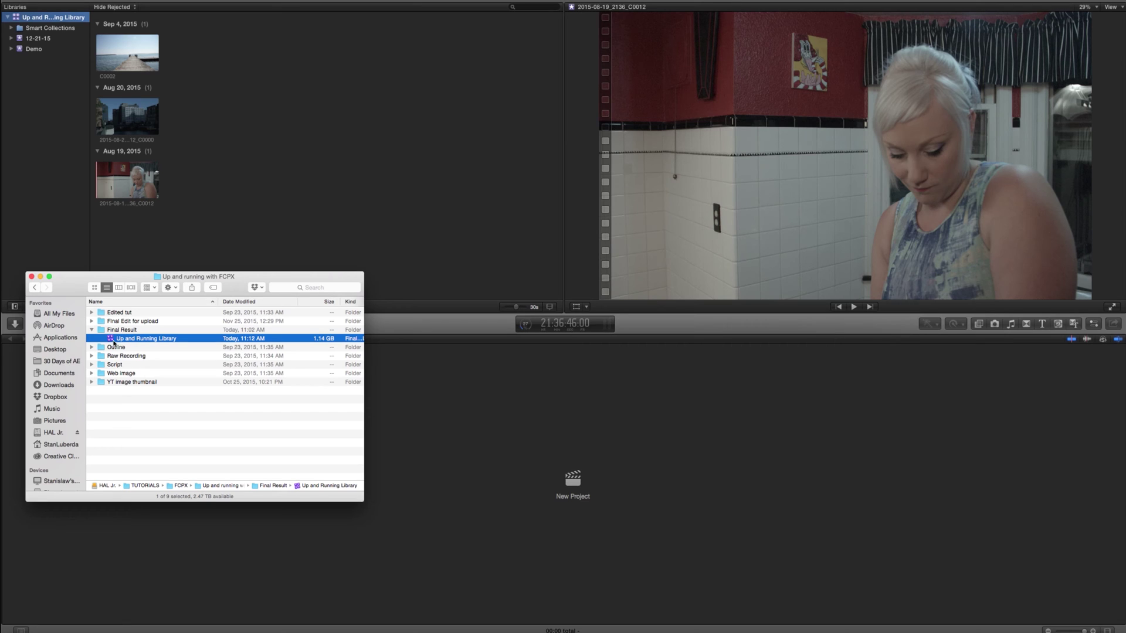
left_click(48, 22)
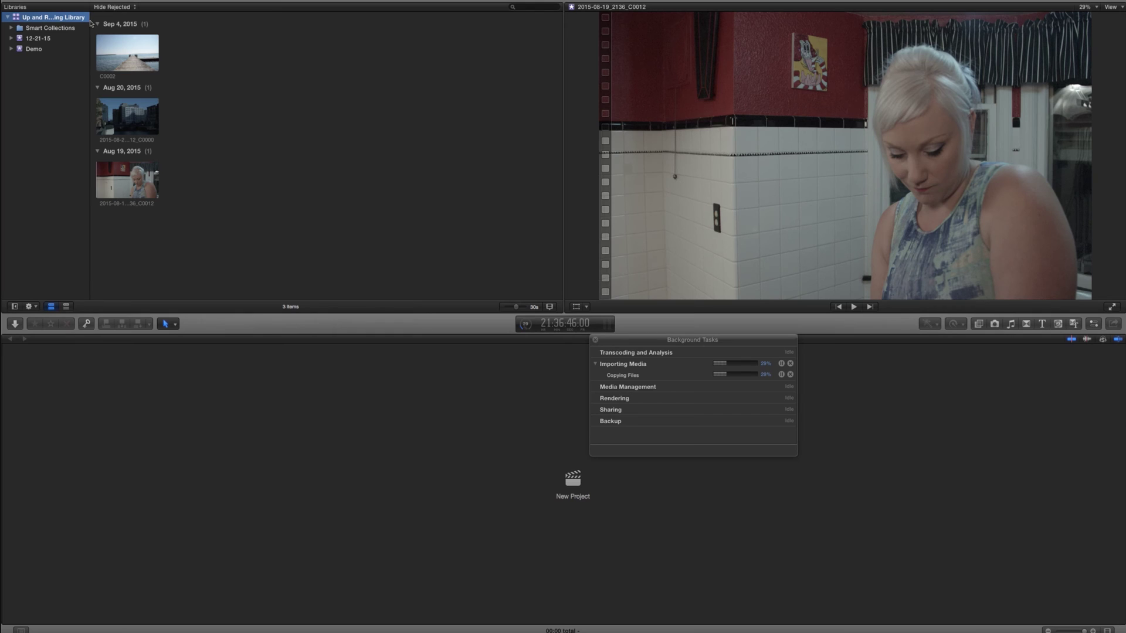
left_click_drag(90, 30, 139, 27)
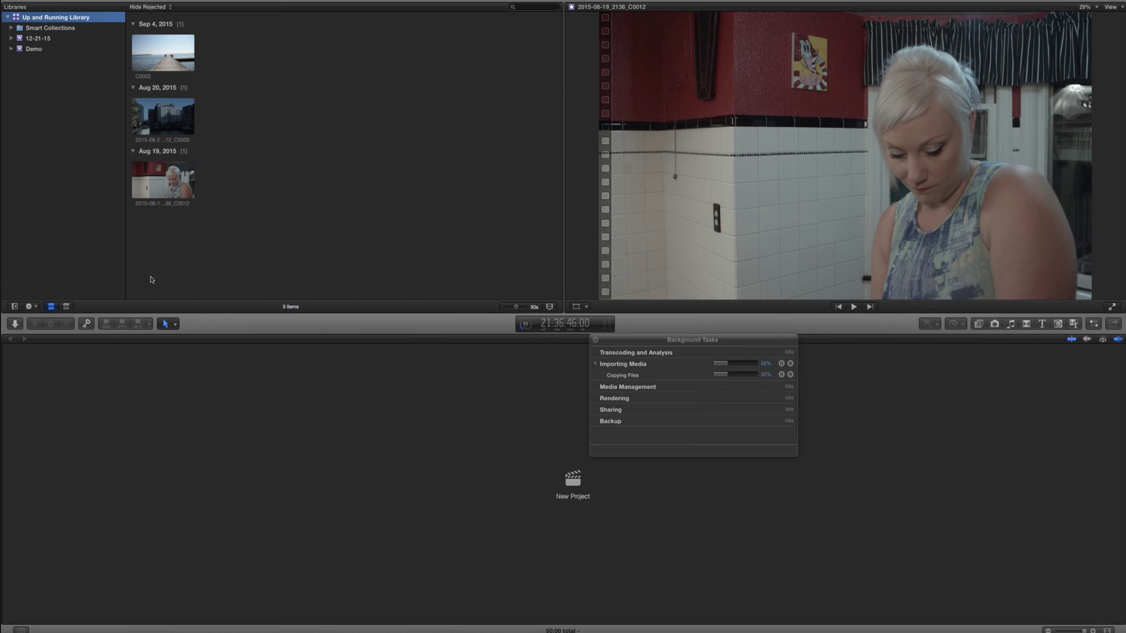
Check the file size of the Up and Running Library in Finder and return to Final Cut Pro.
left_click(233, 619)
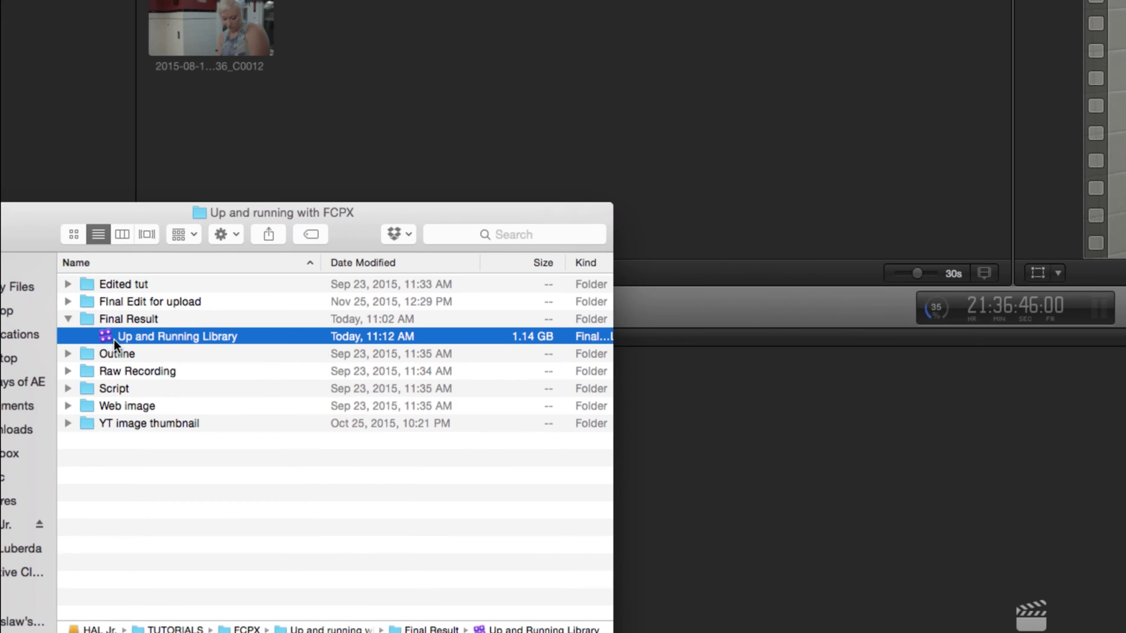
scroll(115, 340, "right", 2)
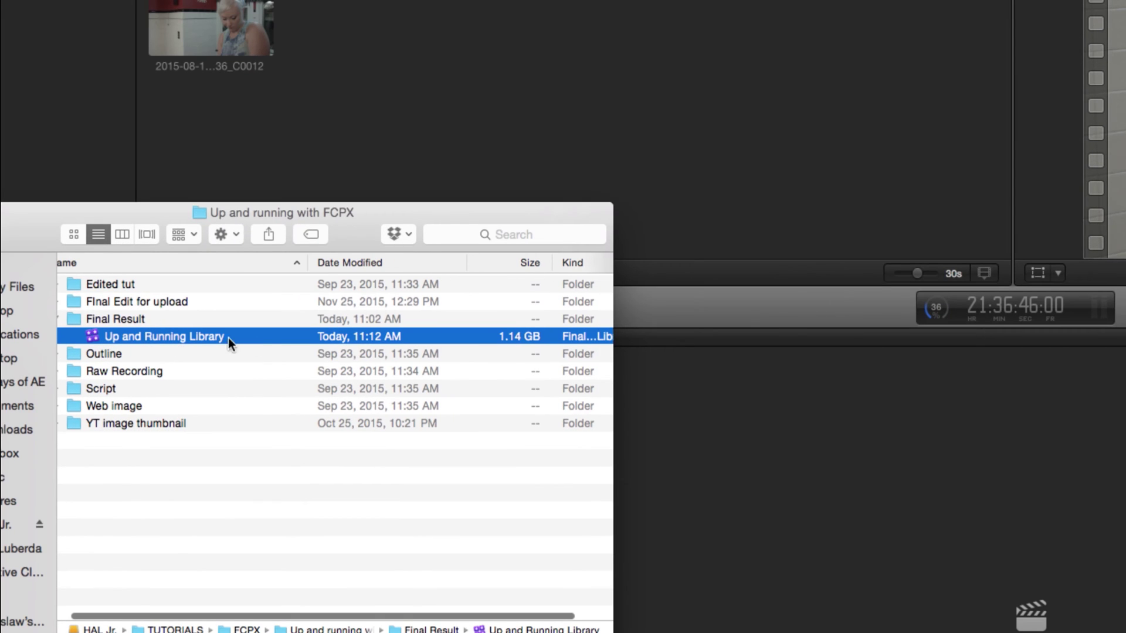
scroll(469, 324, "right", 1)
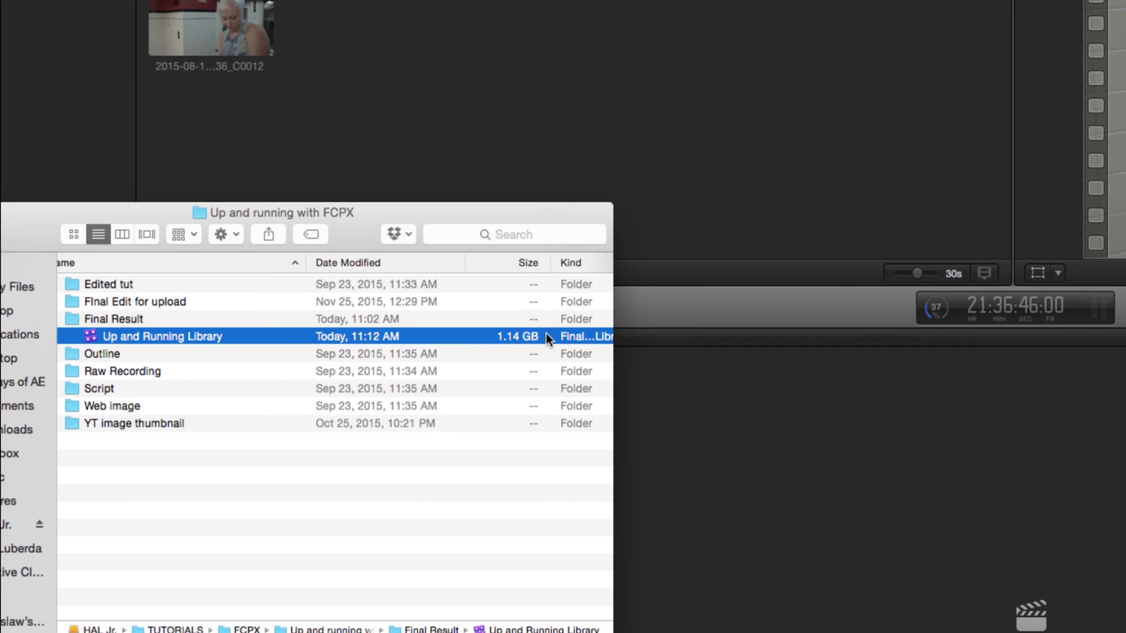
left_click(940, 315)
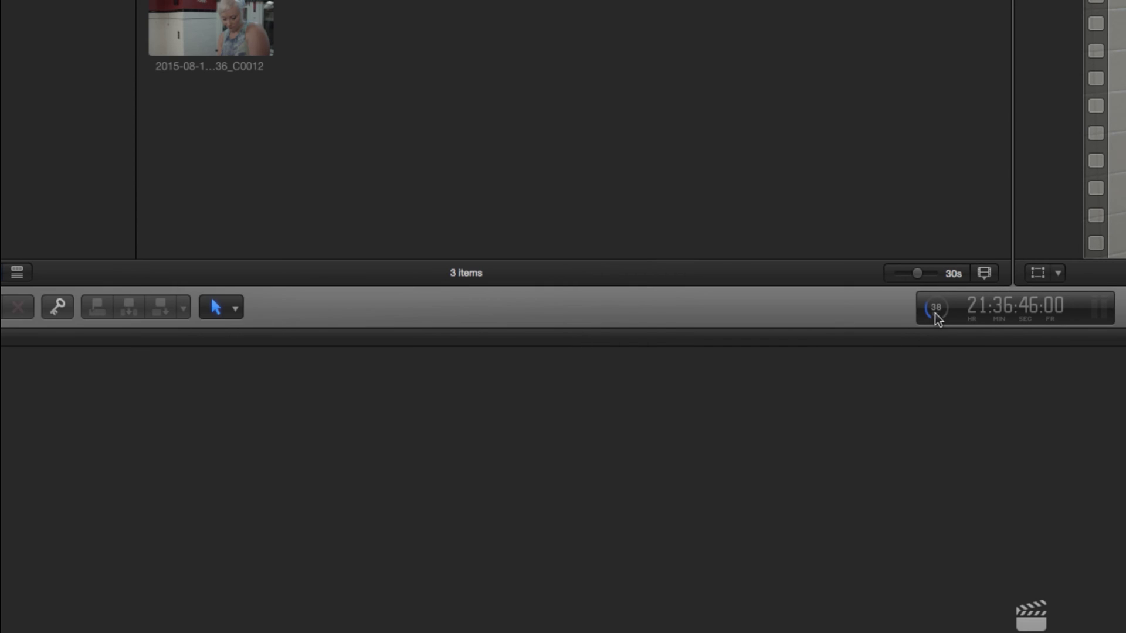
Check the media import progress in the Background Tasks window, look briefly at Finder and return to Final Cut Pro.
left_click(936, 310)
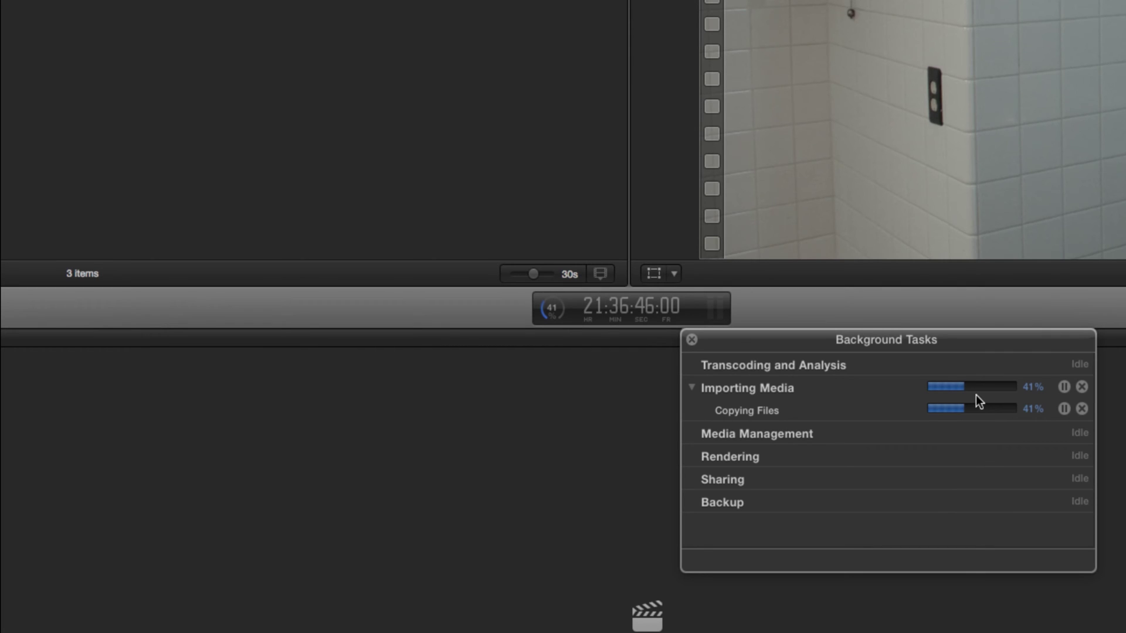
left_click(538, 312)
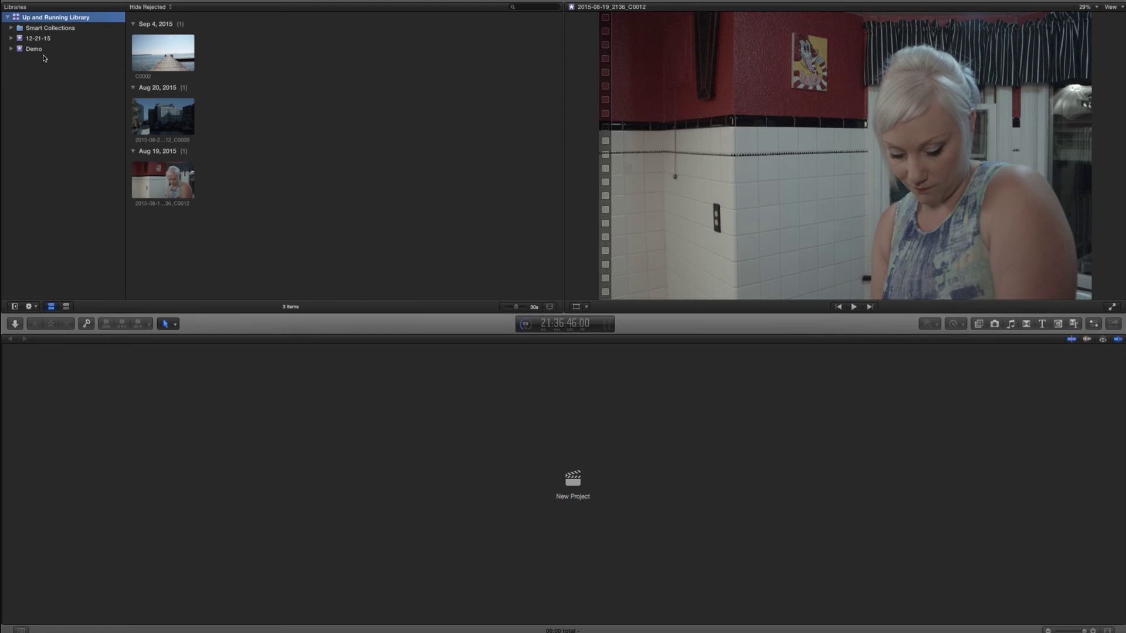
left_click(240, 612)
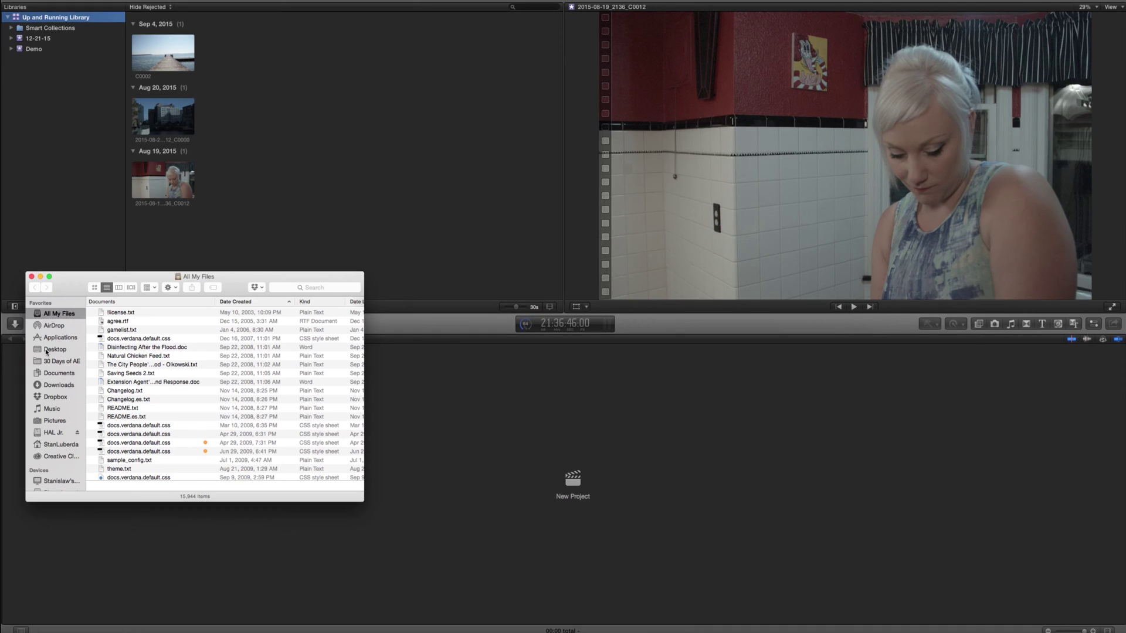
left_click(58, 105)
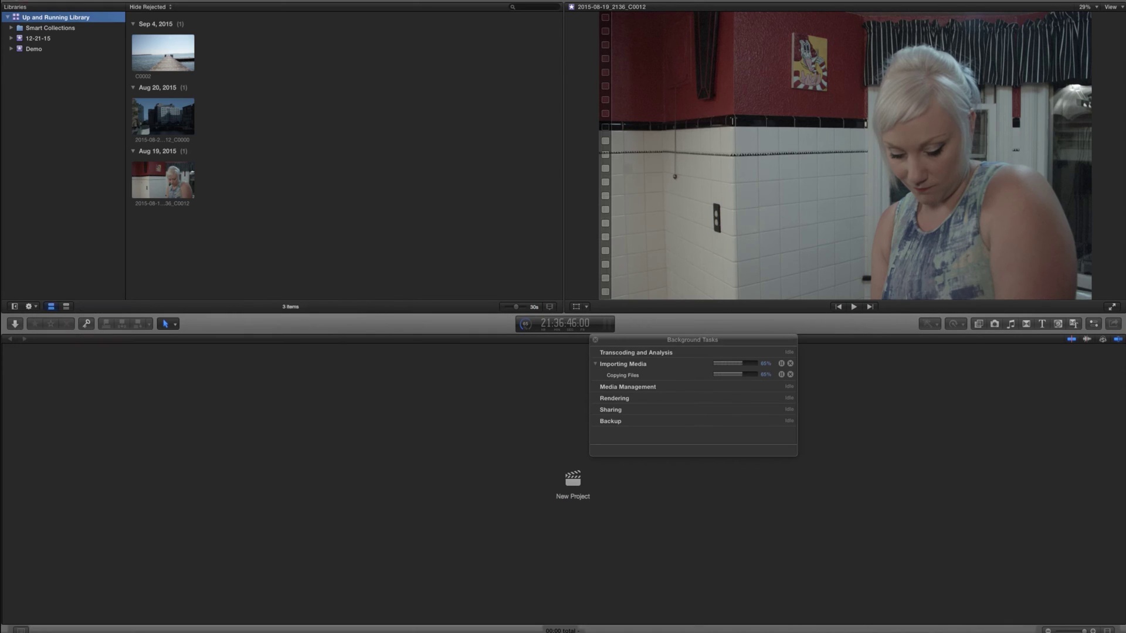
Open the recent 4k library alongside the Up and Running Library and show its Exotics tests event.
left_click(82, 0)
mouse_move(147, 12)
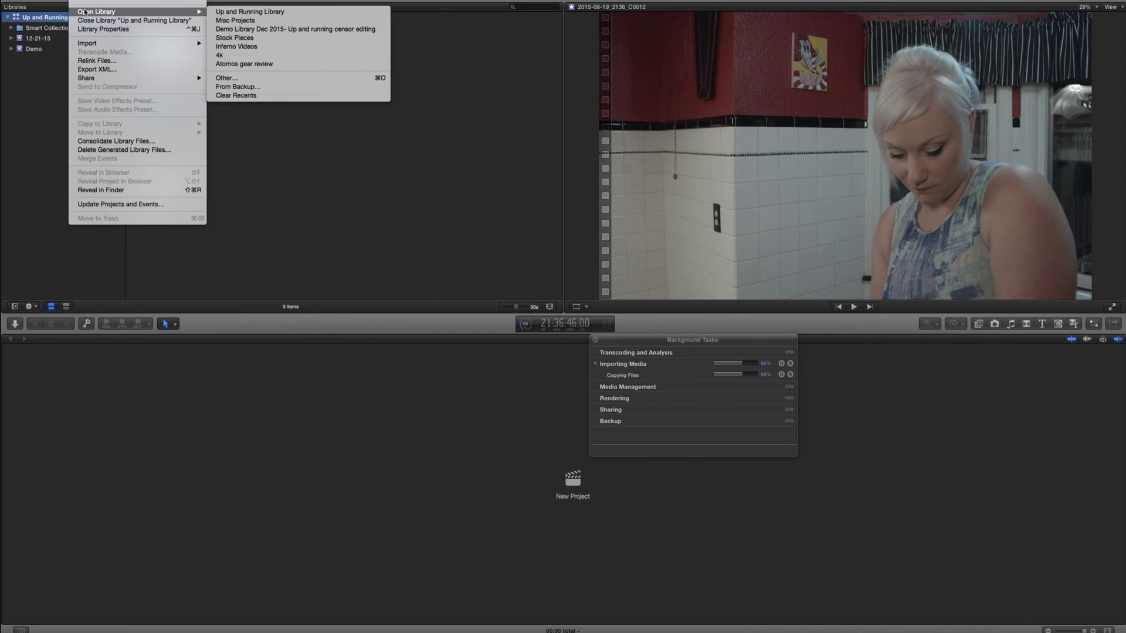
left_click(233, 57)
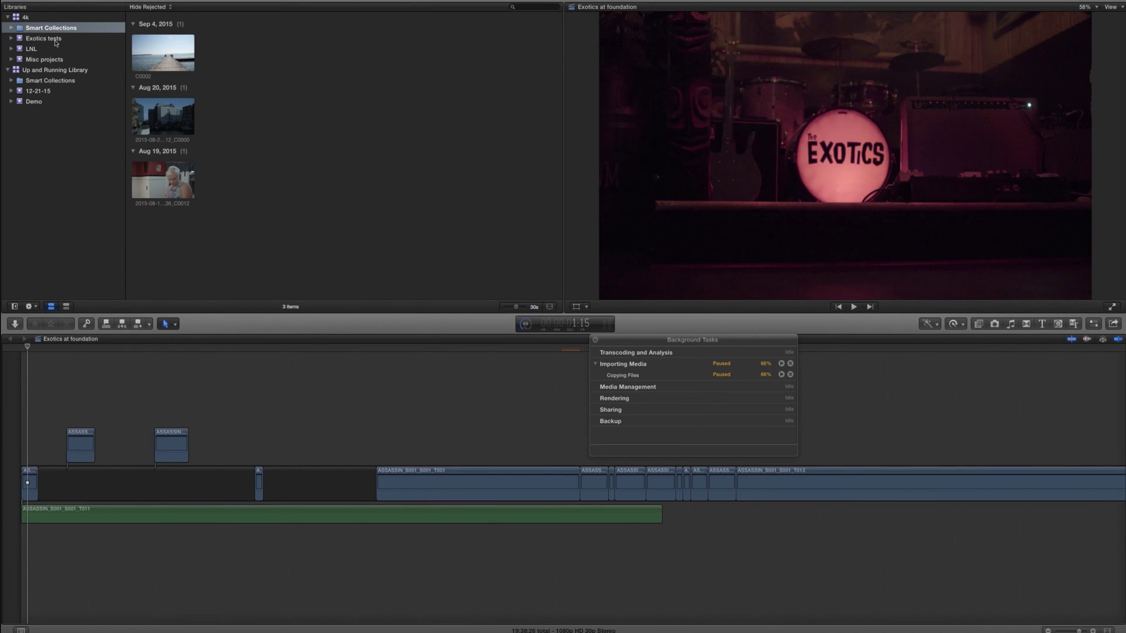
left_click(53, 39)
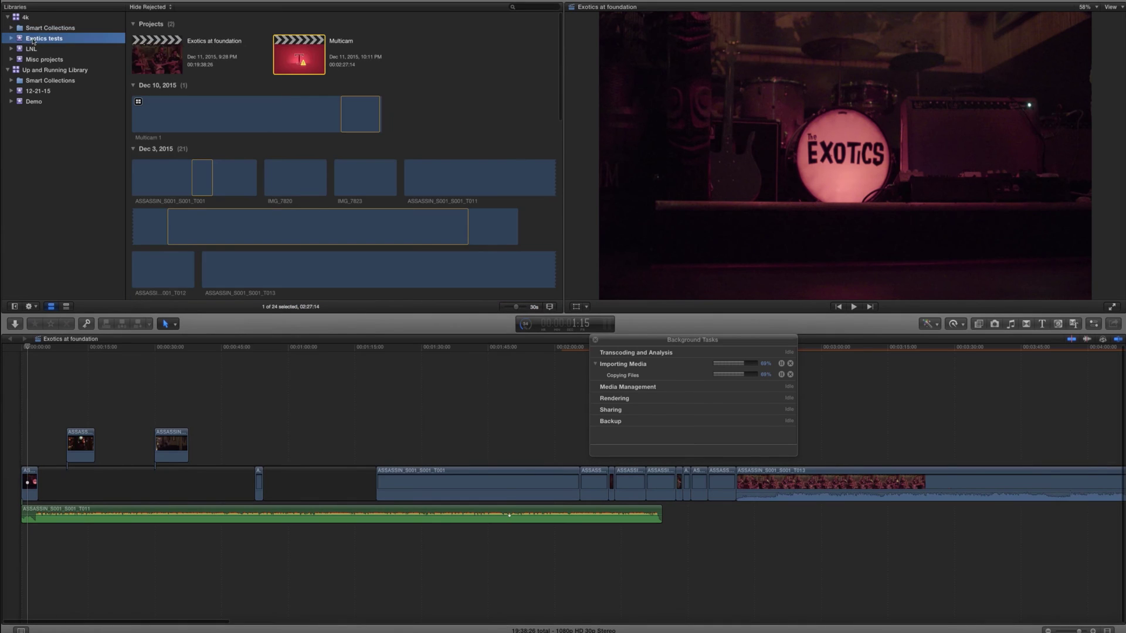
Shrink the Exotics tests filmstrips to one thumbnail per clip and preview the ASSASSIN_S001_S001_T015 clip.
scroll(272, 171, "down", 5)
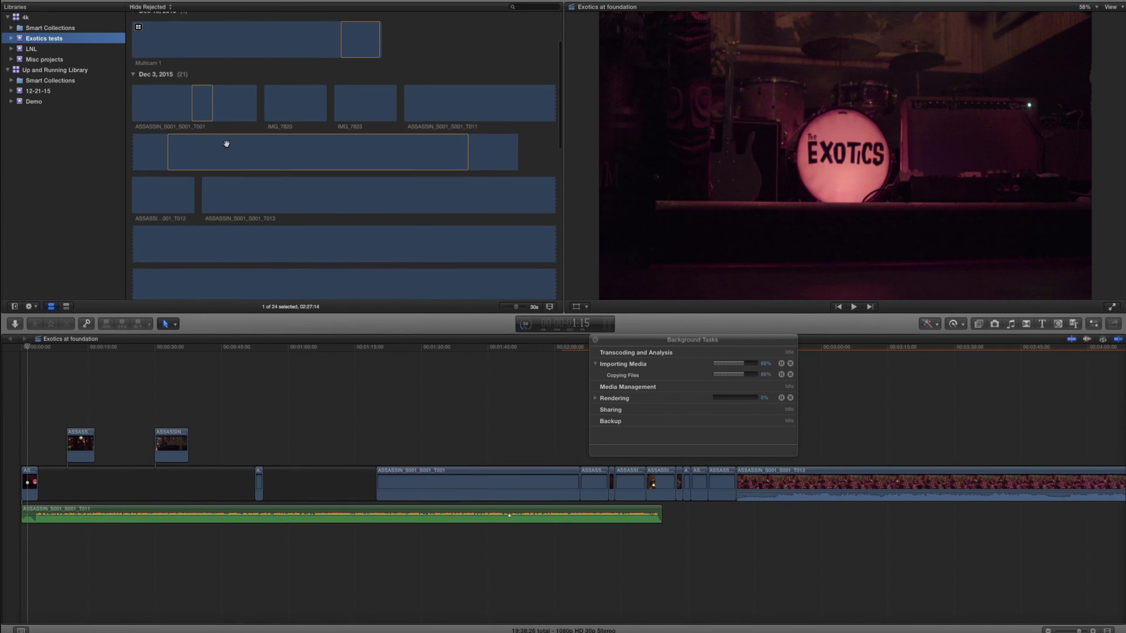
scroll(237, 107, "down", 2)
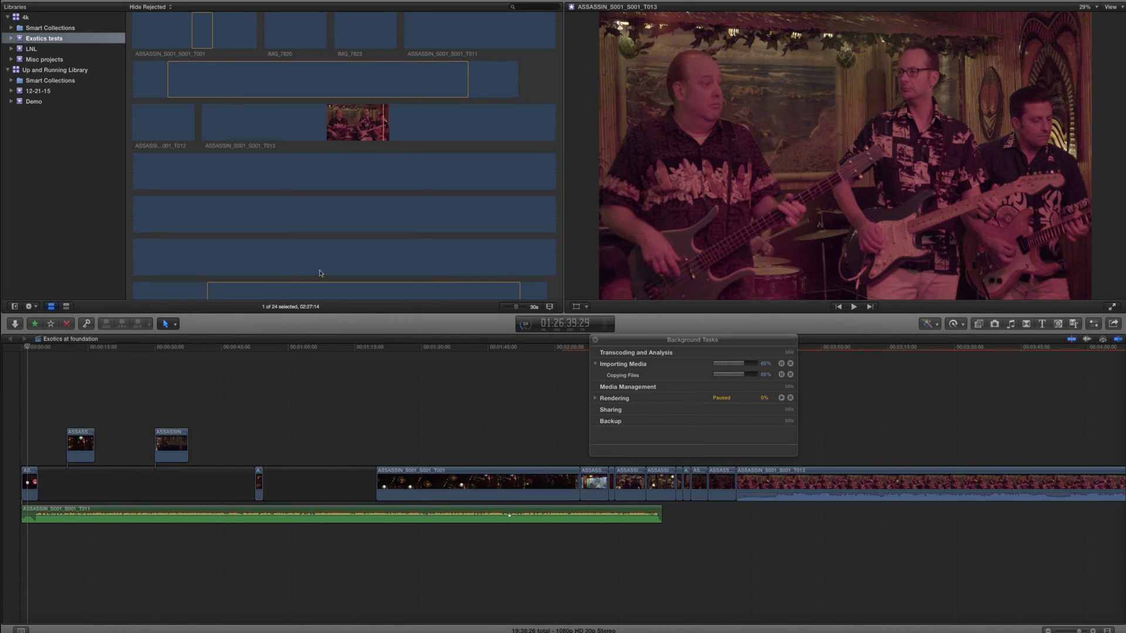
left_click_drag(519, 306, 505, 309)
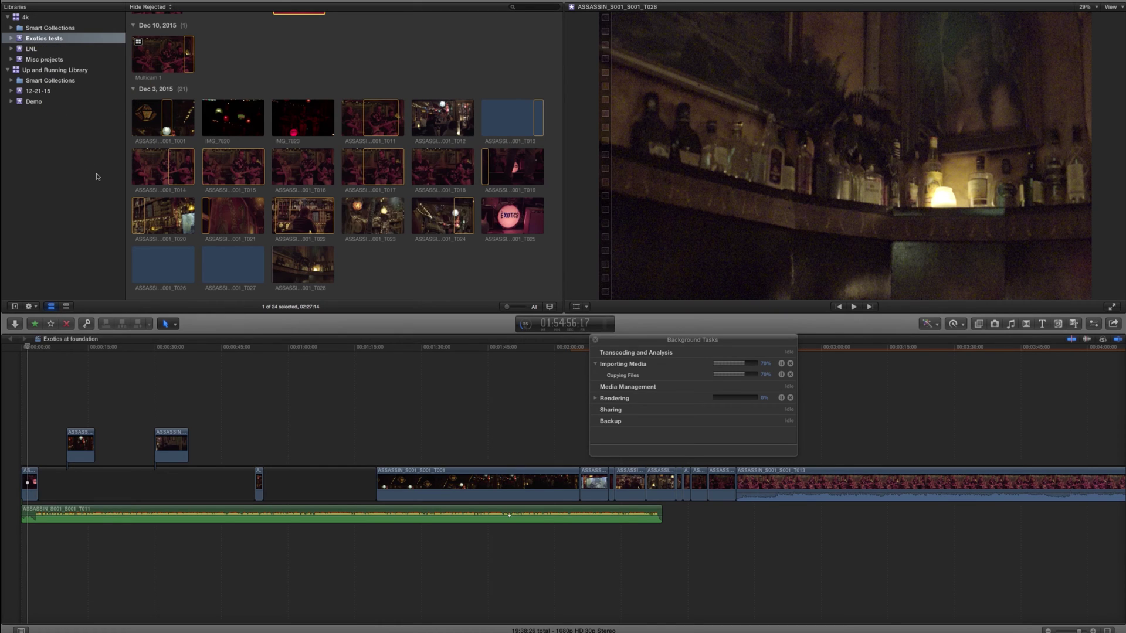
left_click(241, 173)
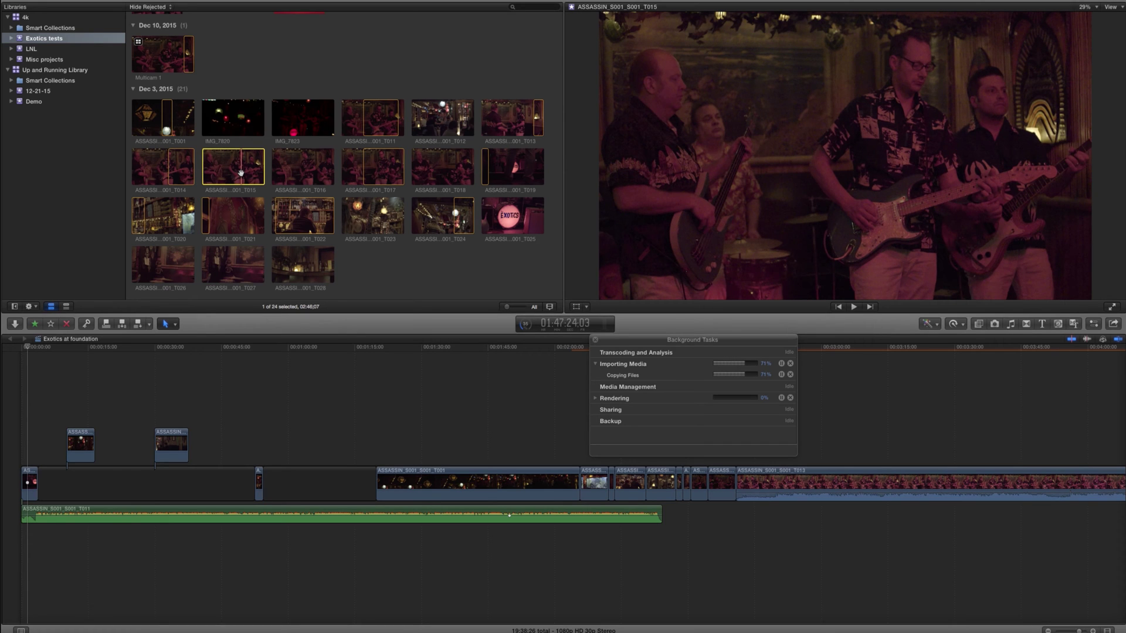
key("space")
key("space")
Preview the IMG_7921 clip of the Misc projects event and try to copy it into the Up and Running Library's Demo event.
left_click(11, 60)
left_click(35, 61)
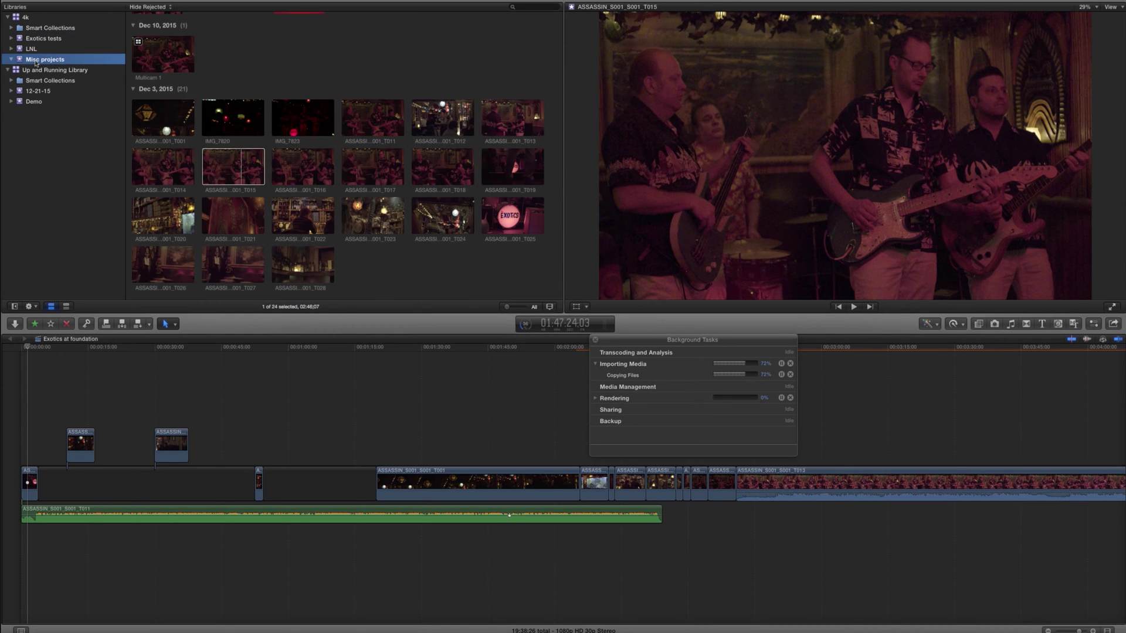
left_click(176, 115)
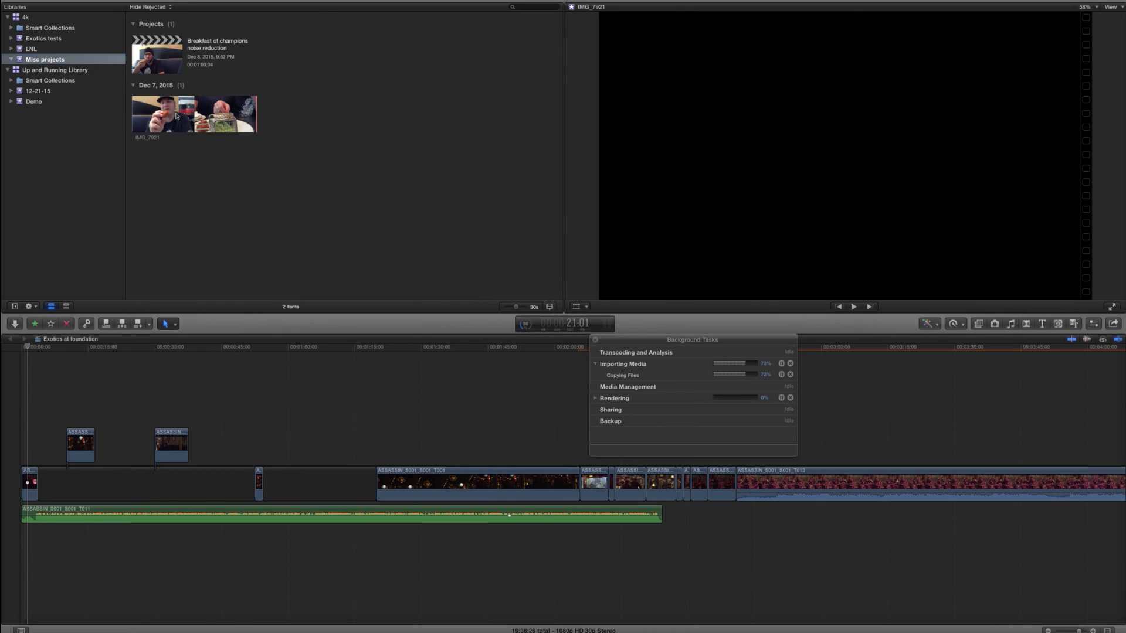
key("space")
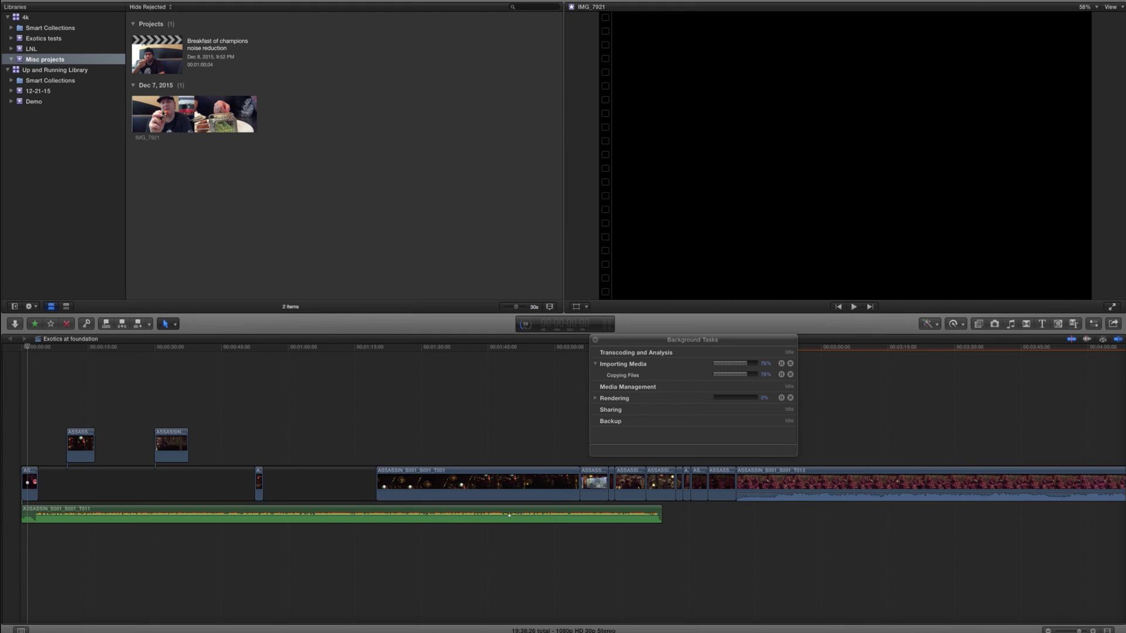
left_click_drag(238, 126, 30, 103)
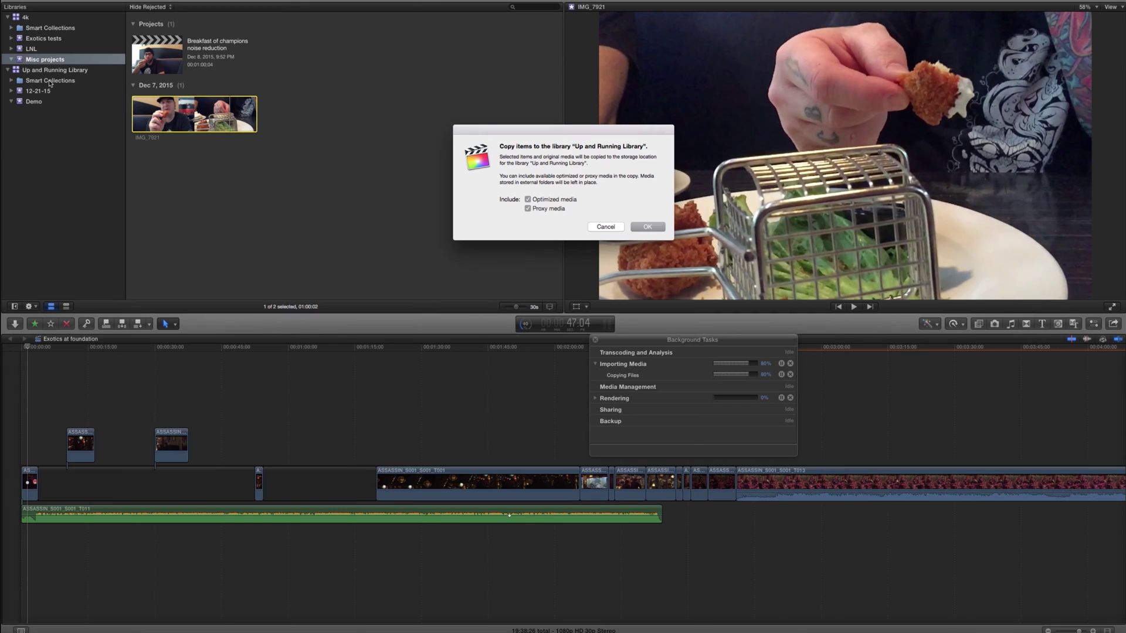
left_click(607, 228)
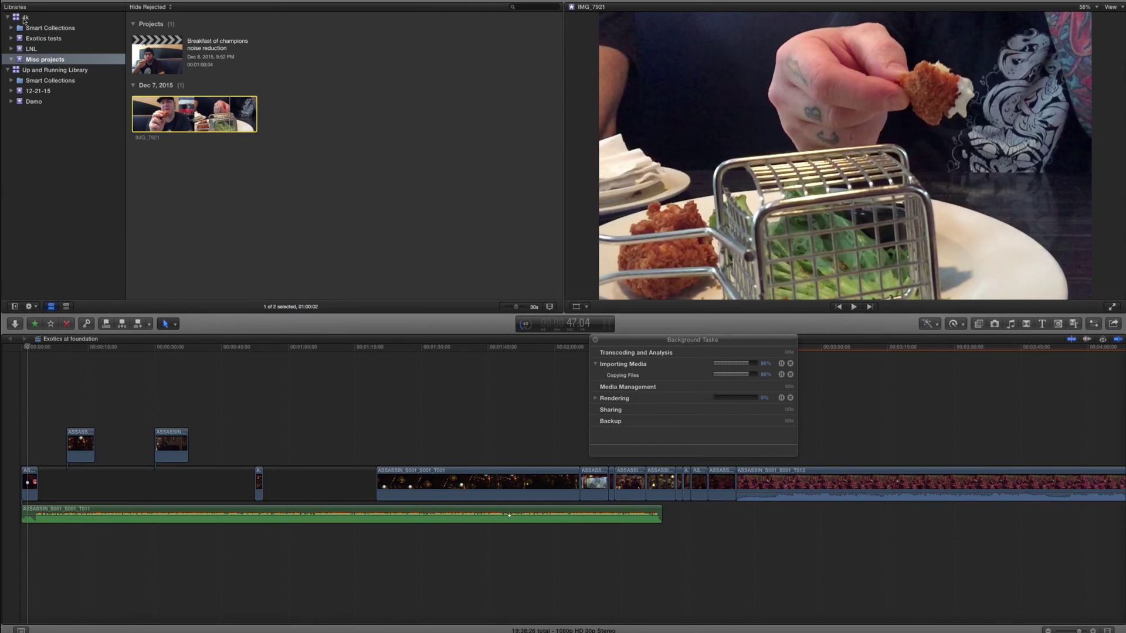
Close the 4k library.
left_click(23, 18)
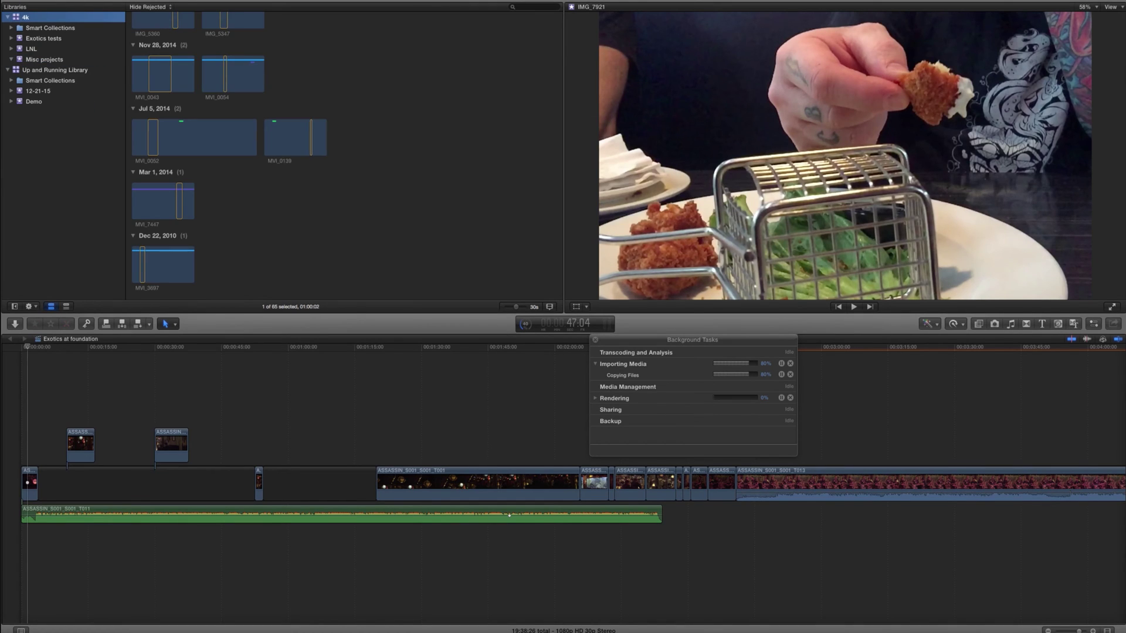
right_click(71, 17)
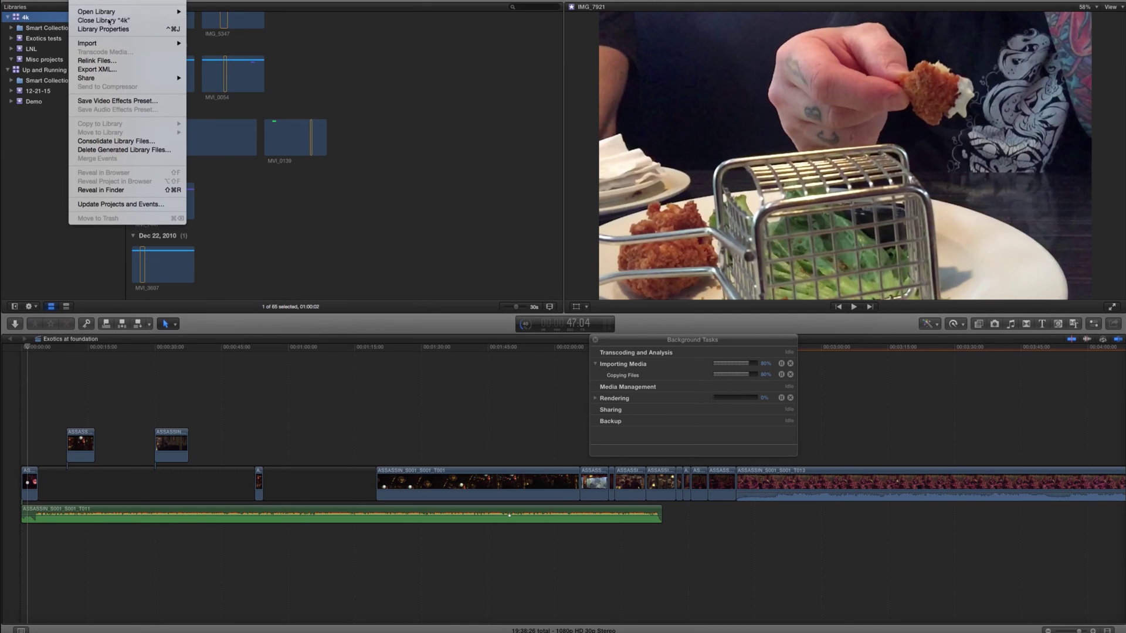
left_click(105, 21)
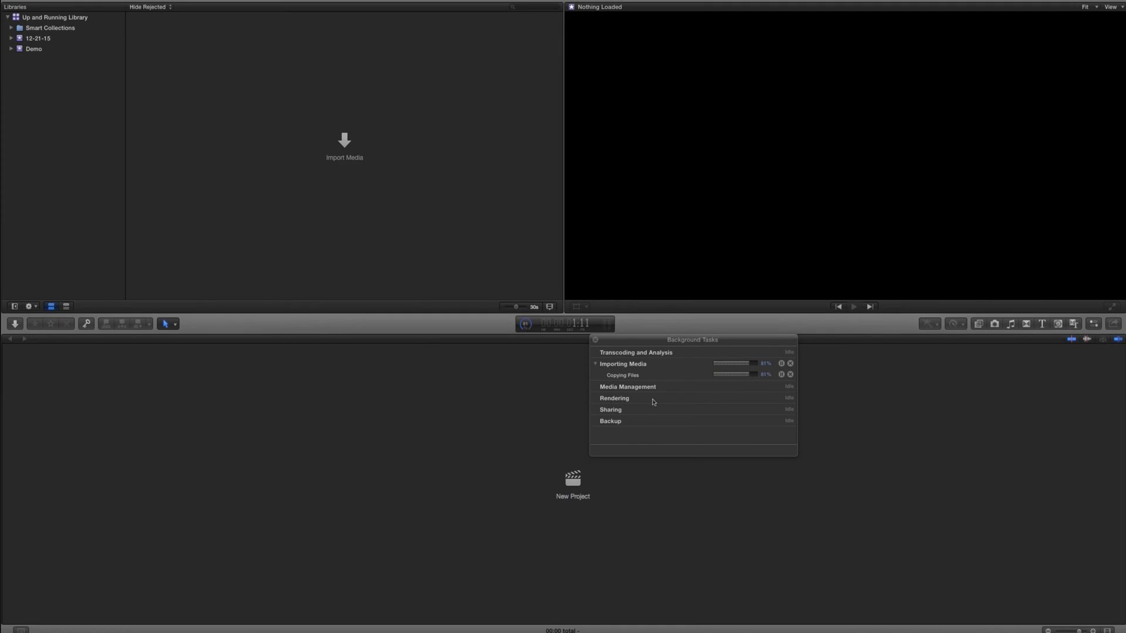
Move the Background Tasks window up over the middle of the toolbar and show the Demo event's clips.
left_click_drag(624, 345, 541, 313)
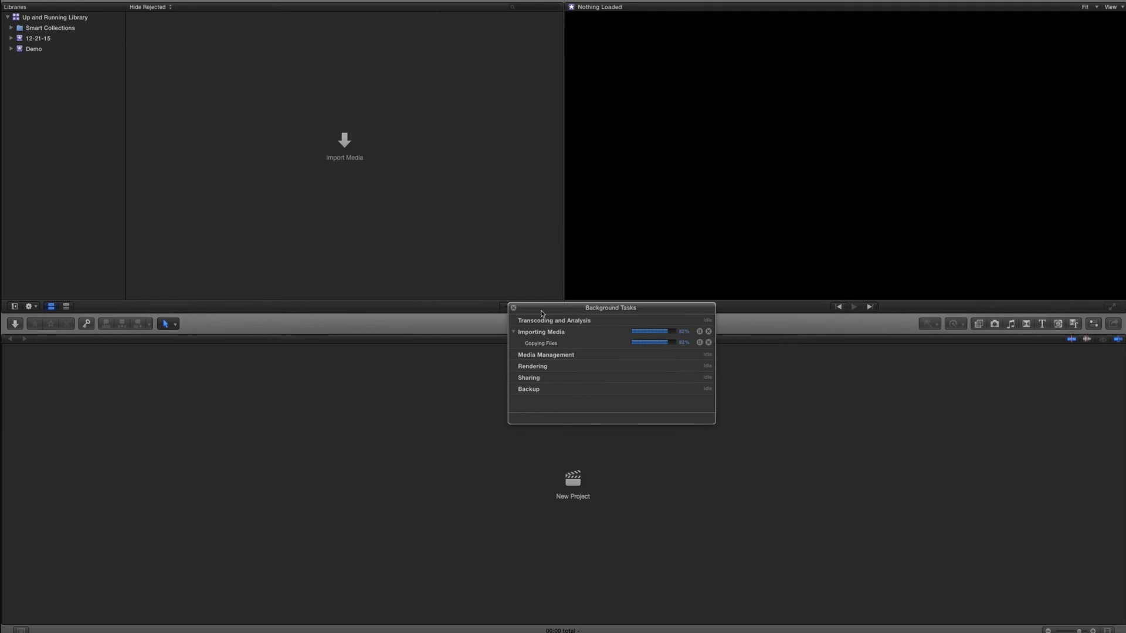
left_click(11, 49)
left_click(26, 49)
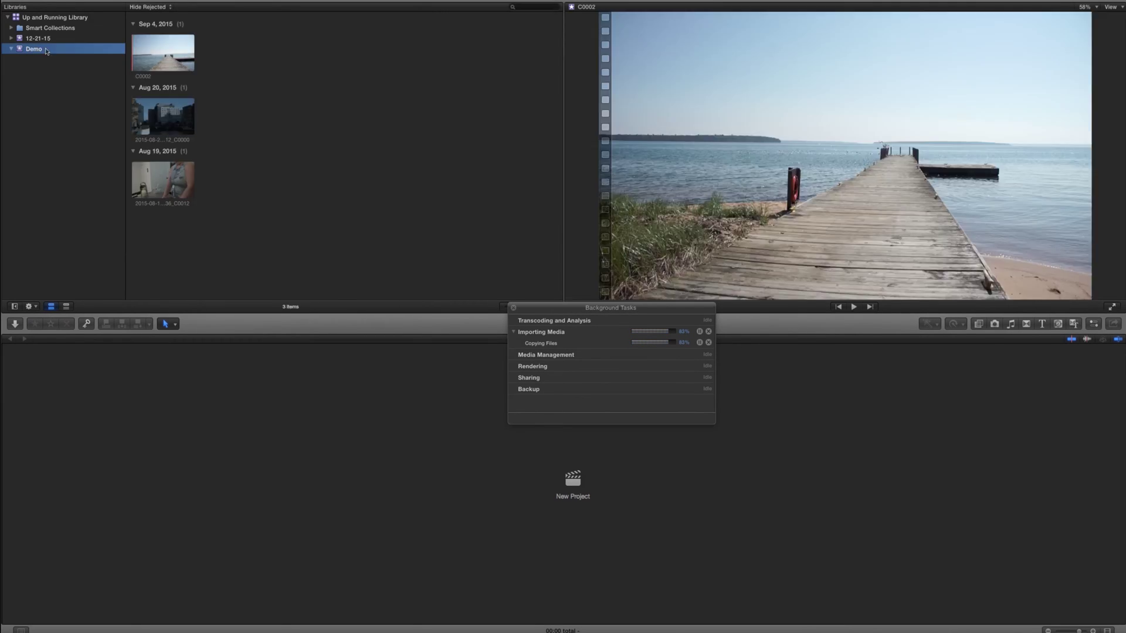
Preview the 2015-08-20_1812_C0000 clip in the Demo event and select a range of about 04:40 in its middle.
left_click(165, 117)
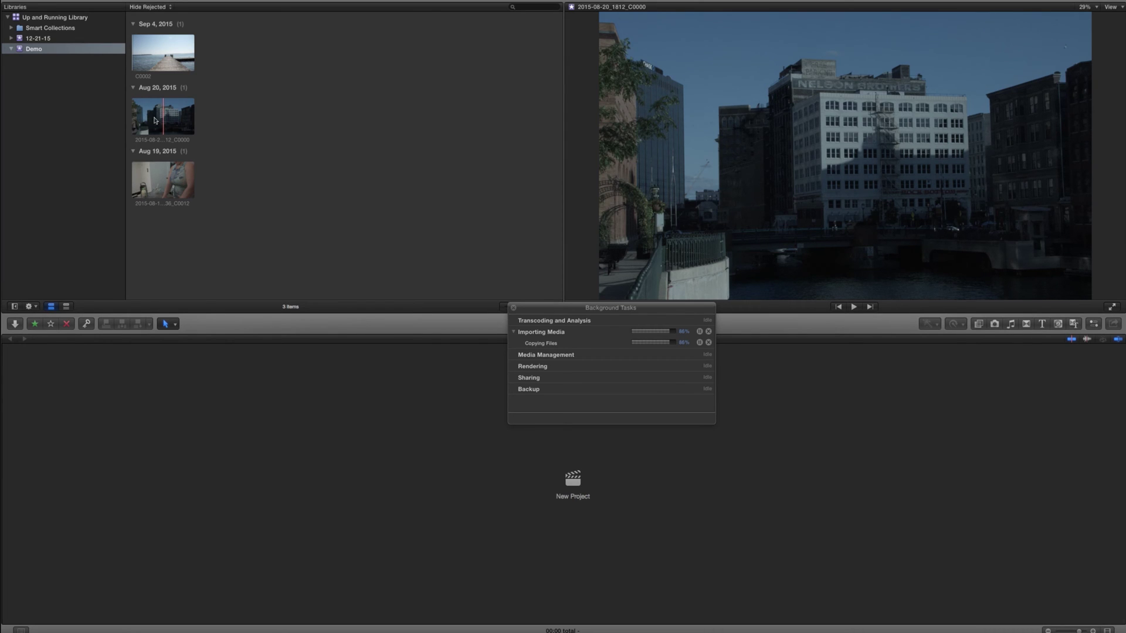
left_click(154, 120)
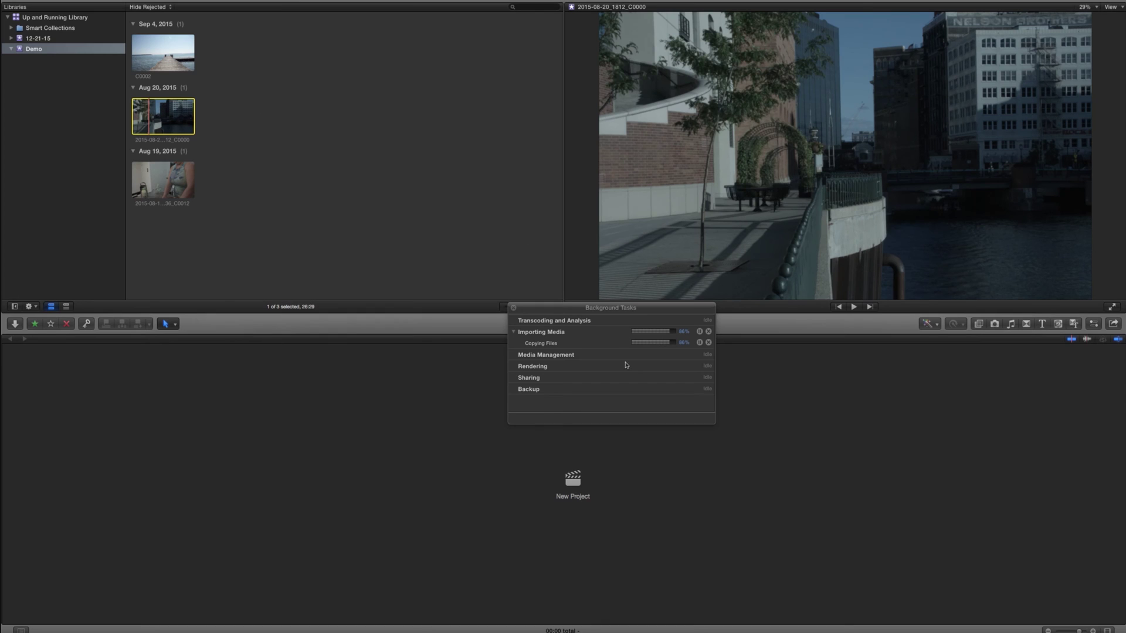
left_click(700, 342)
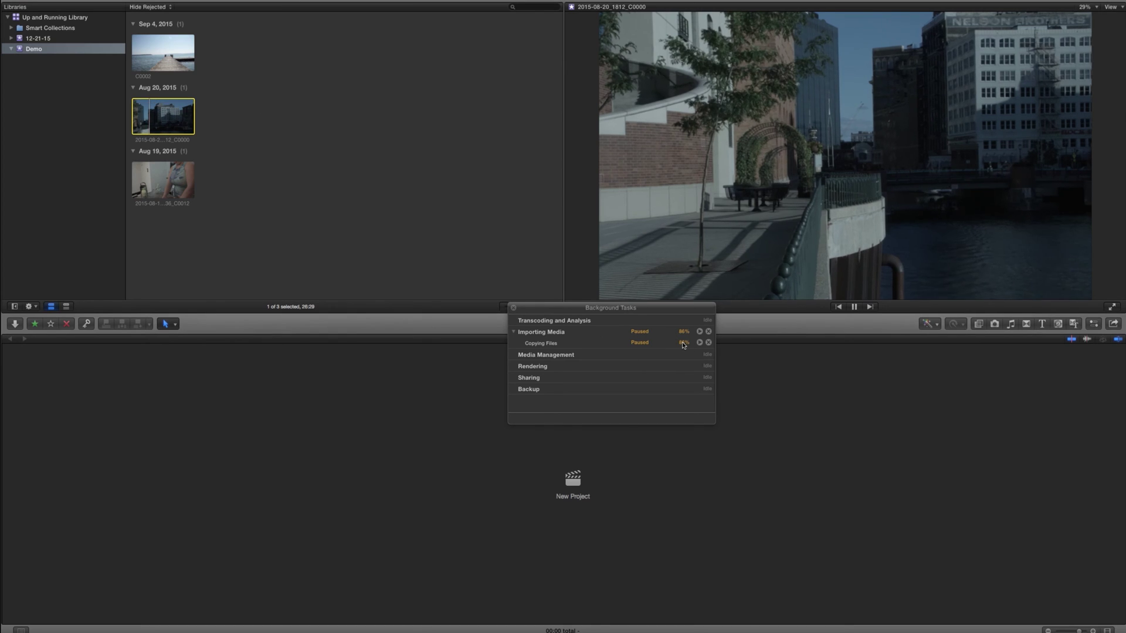
key("space")
key("space")
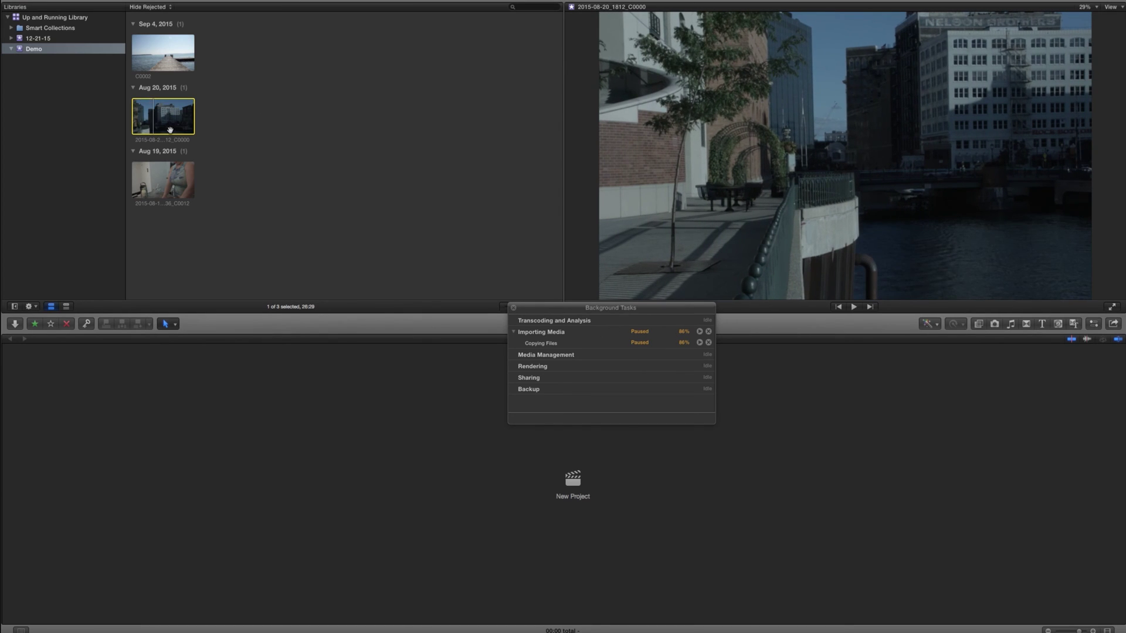
left_click_drag(164, 128, 175, 125)
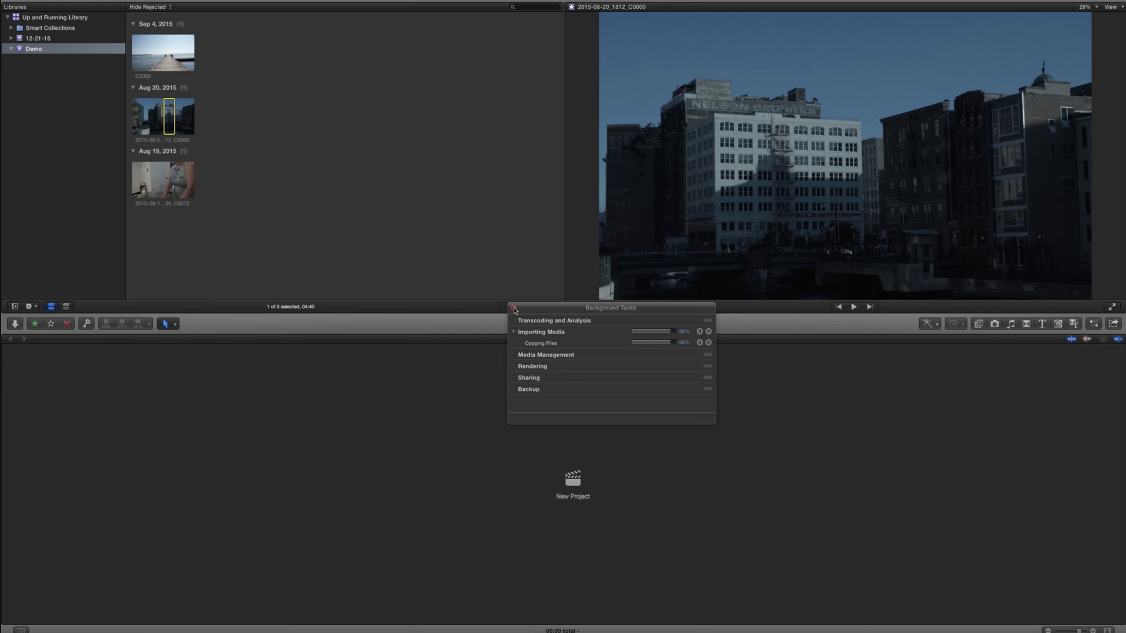
Close the Background Tasks window, show it again to check the import and hide it.
left_click(514, 309)
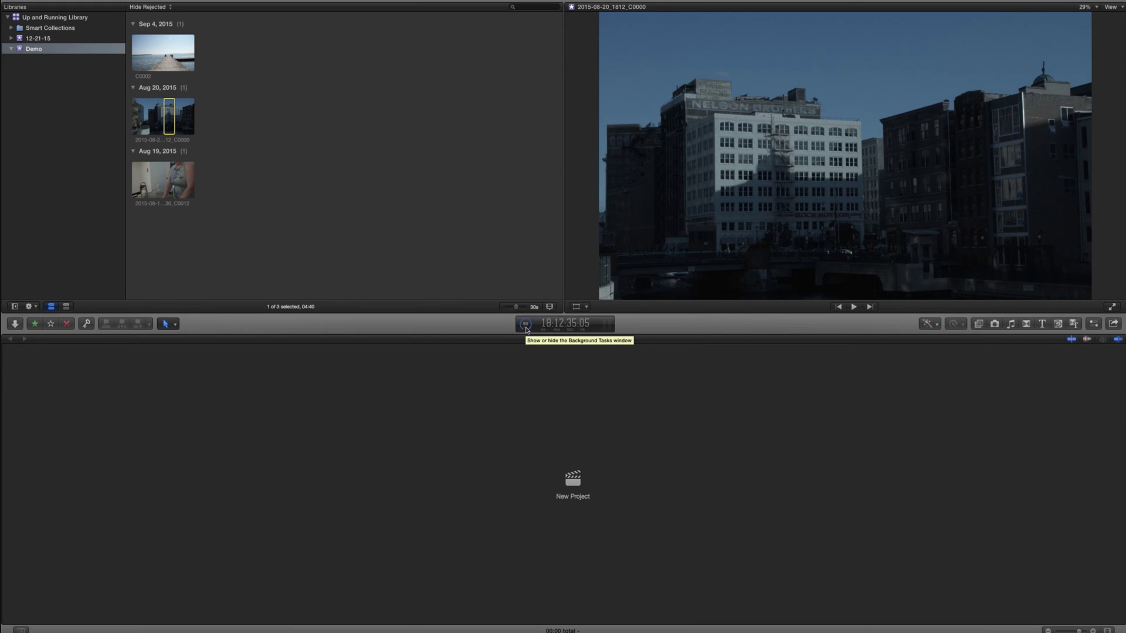
left_click(526, 324)
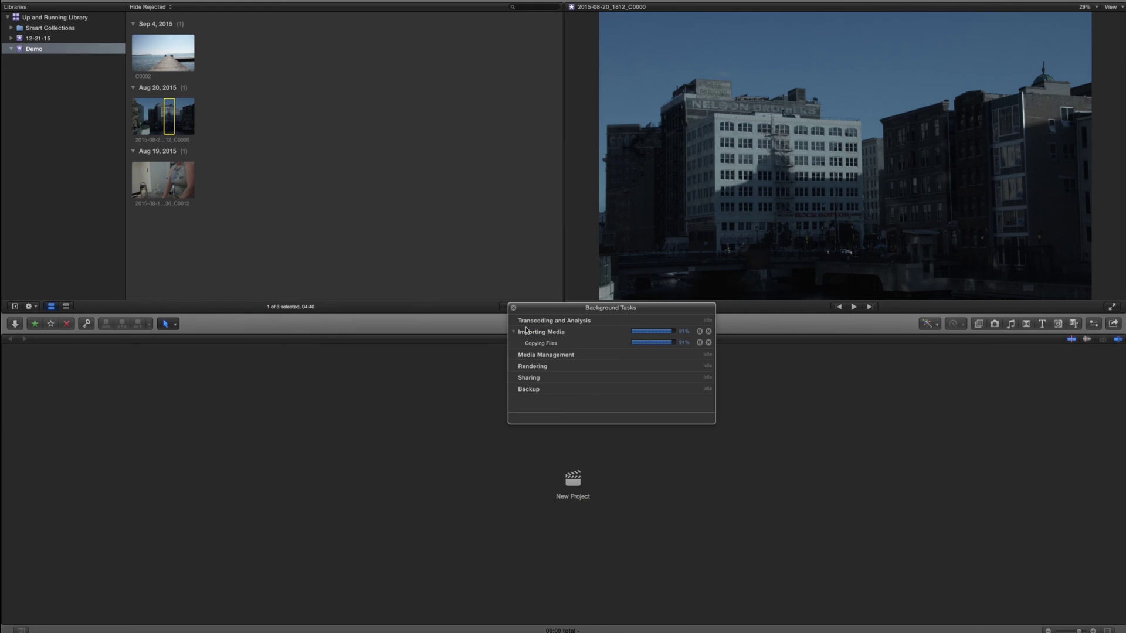
key("super+9")
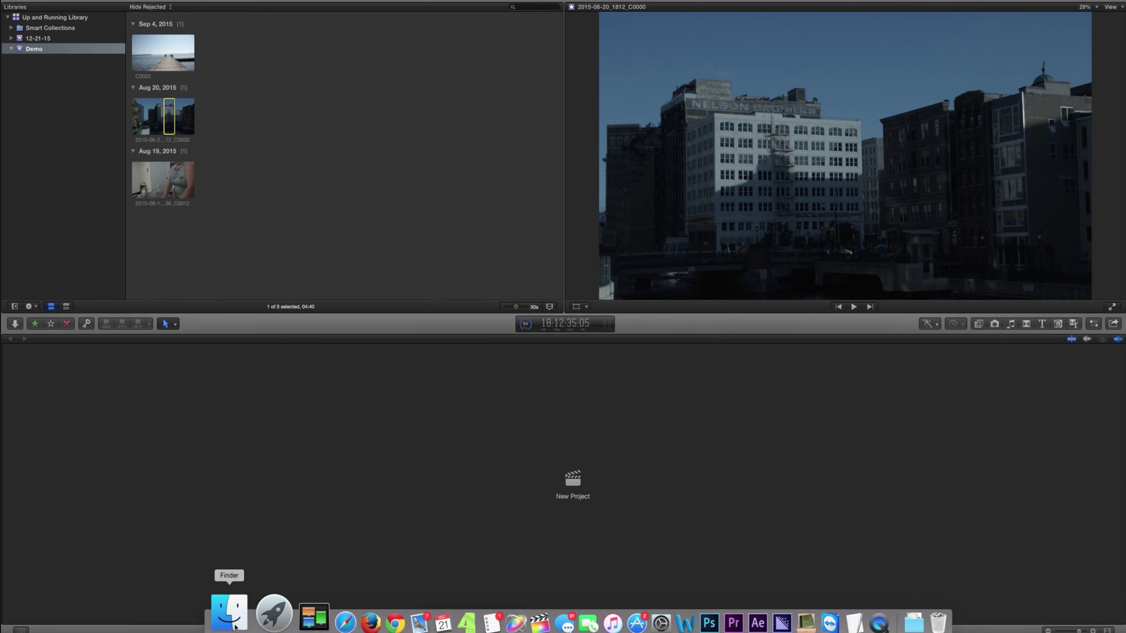
Check the Up and Running Library's file size in the Final Result folder in Finder and return to Final Cut Pro.
left_click(232, 626)
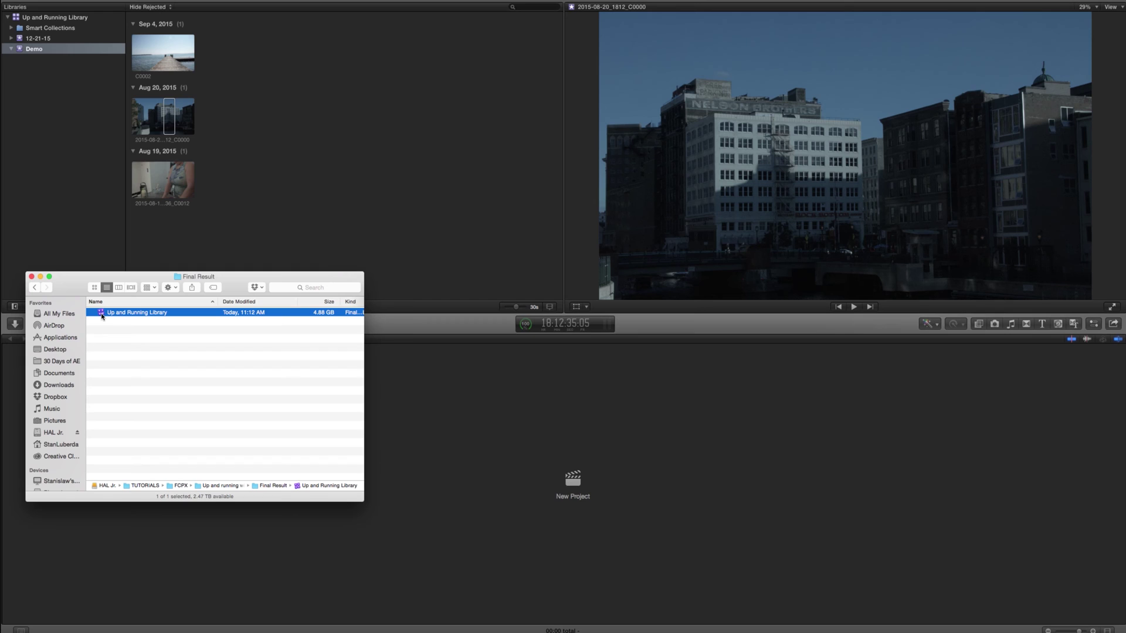
key("super+Tab")
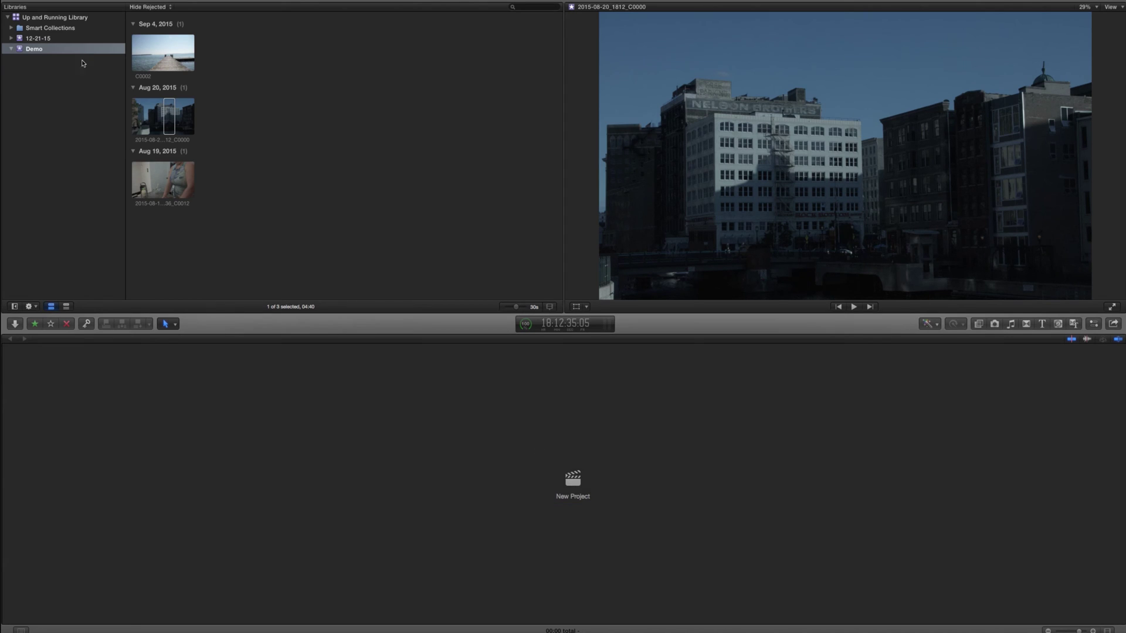
Start a new project in the Demo event and switch its settings to automatic and back to custom.
left_click(35, 49)
left_click(82, 0)
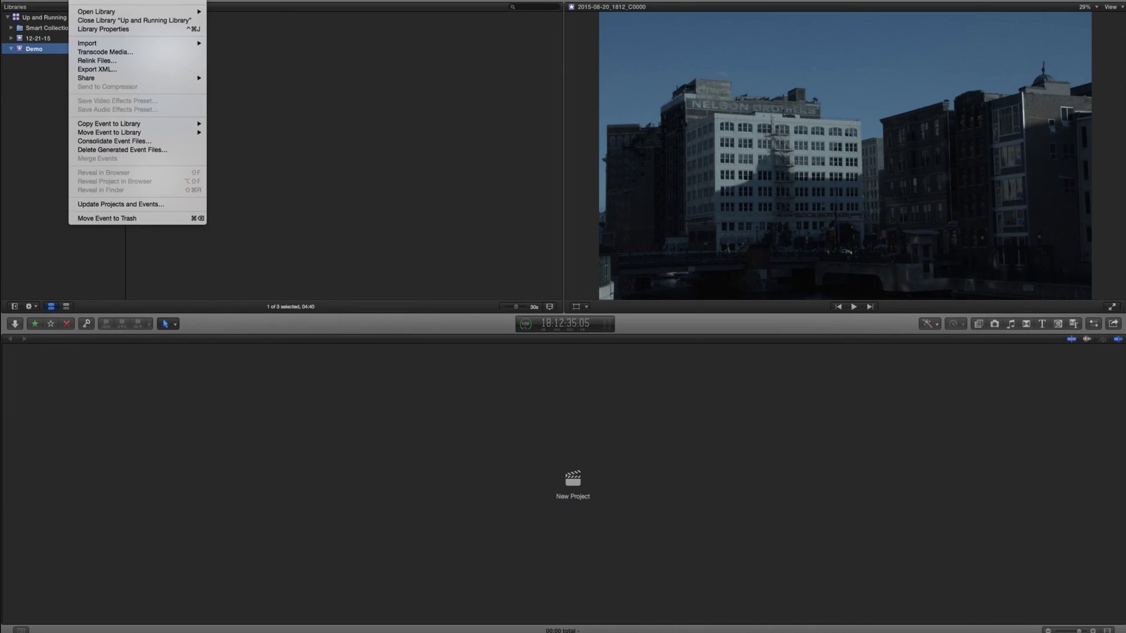
mouse_move(83, 2)
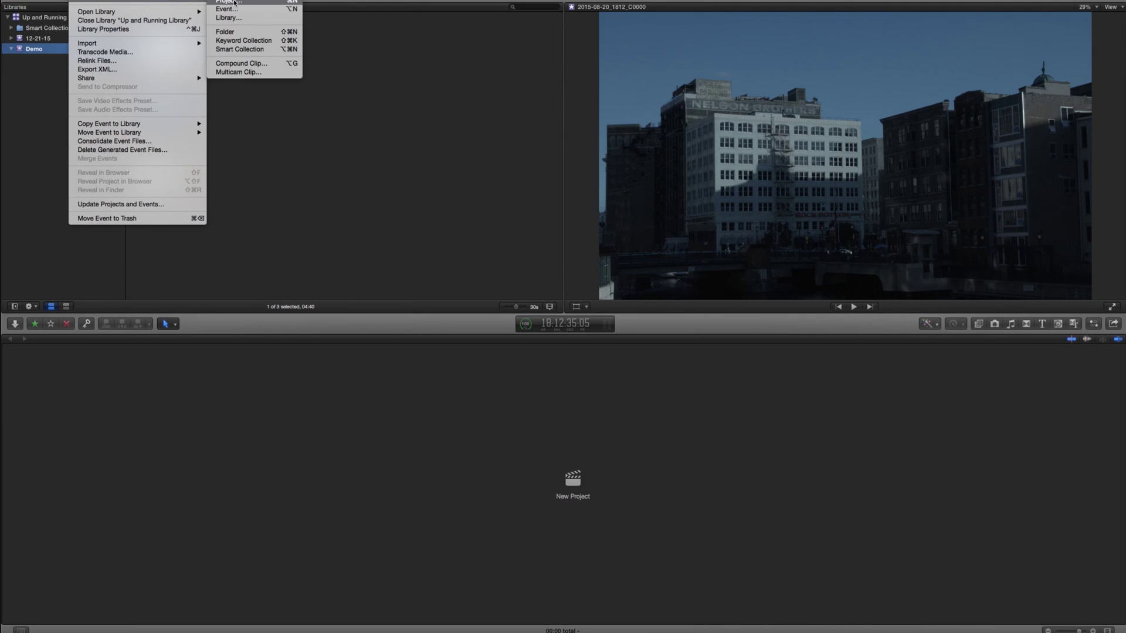
left_click(589, 484)
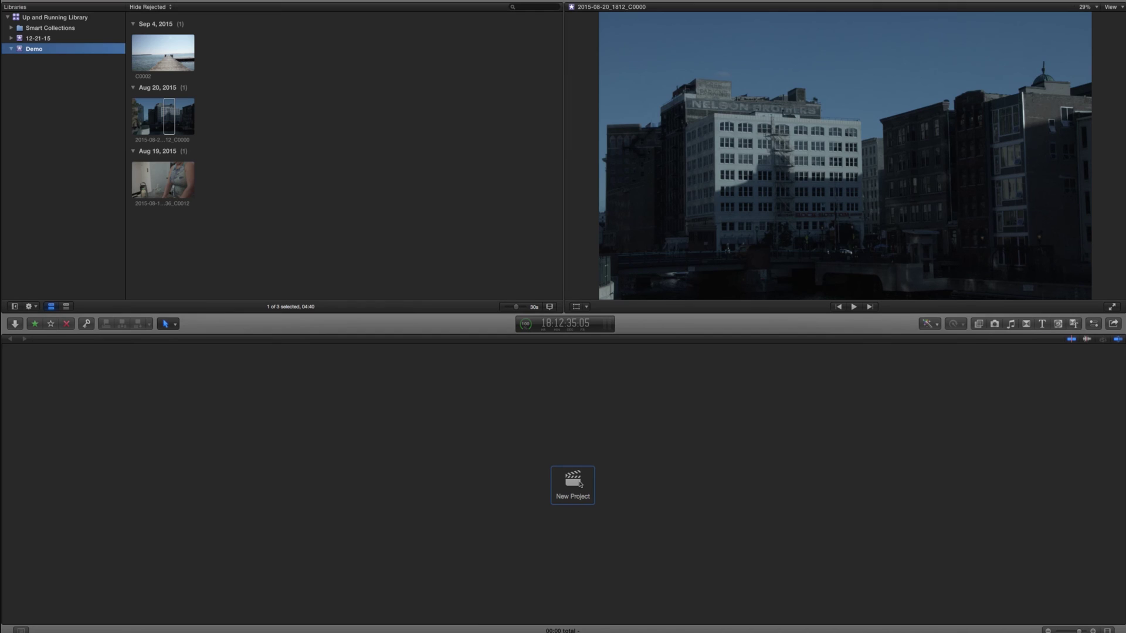
left_click(580, 484)
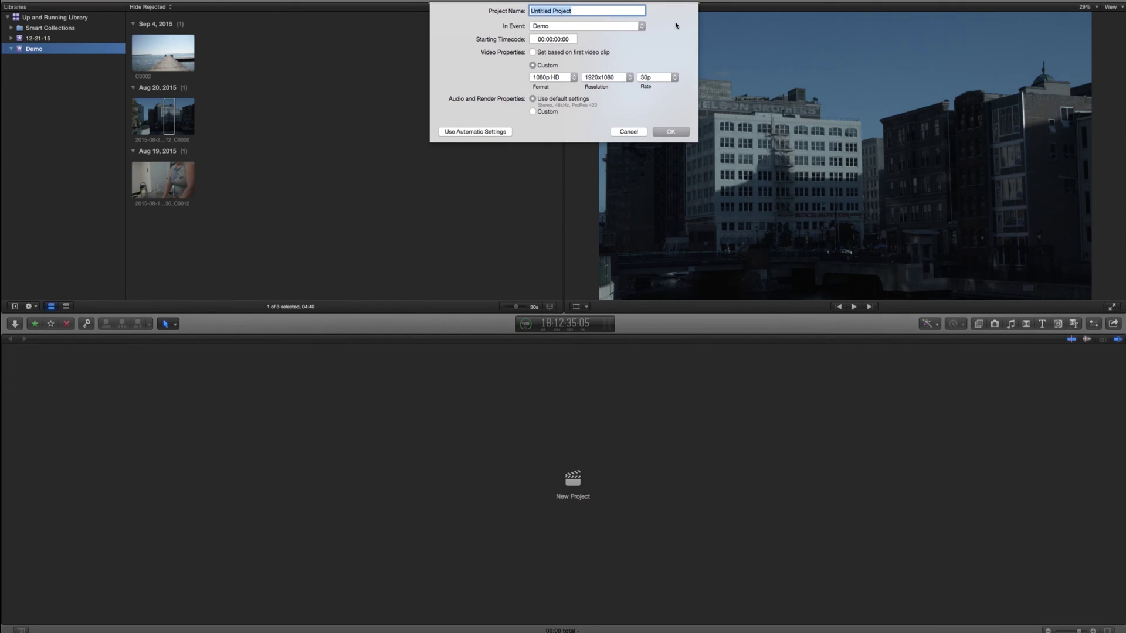
left_click(495, 132)
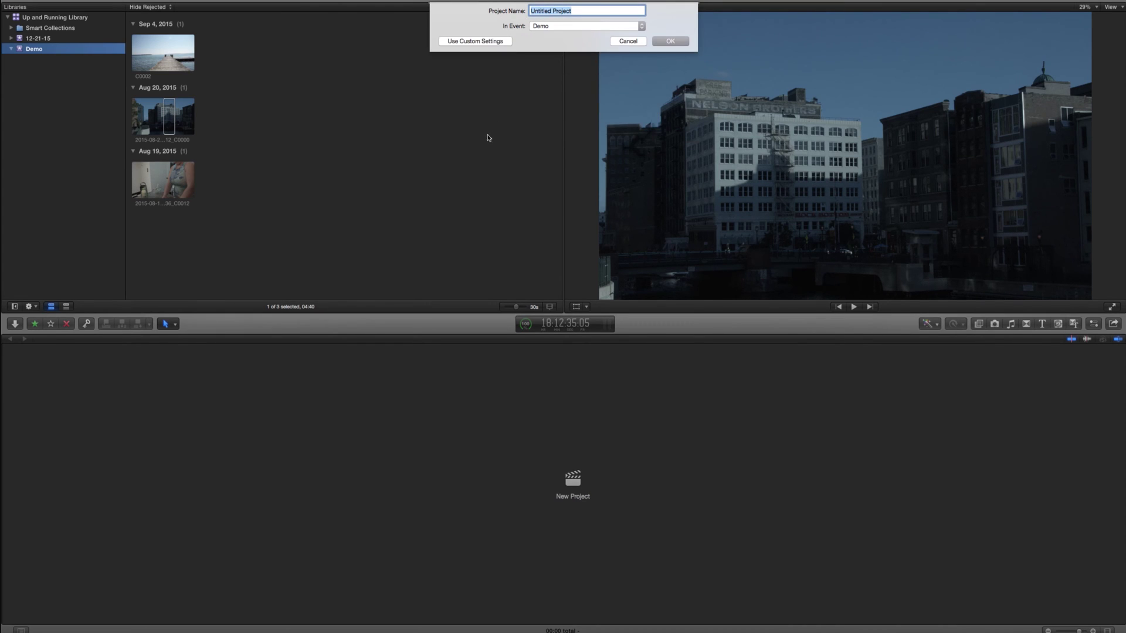
left_click(487, 42)
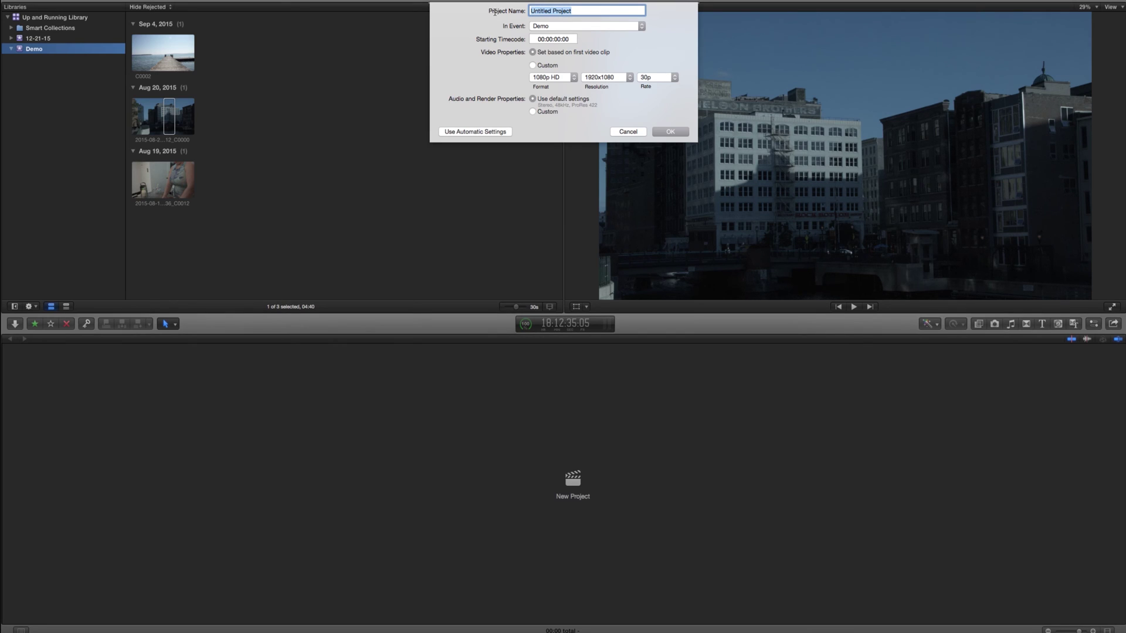
Name the new project Intro to FCPX and keep Demo as its event.
type("Intro to FCPX")
left_click(641, 27)
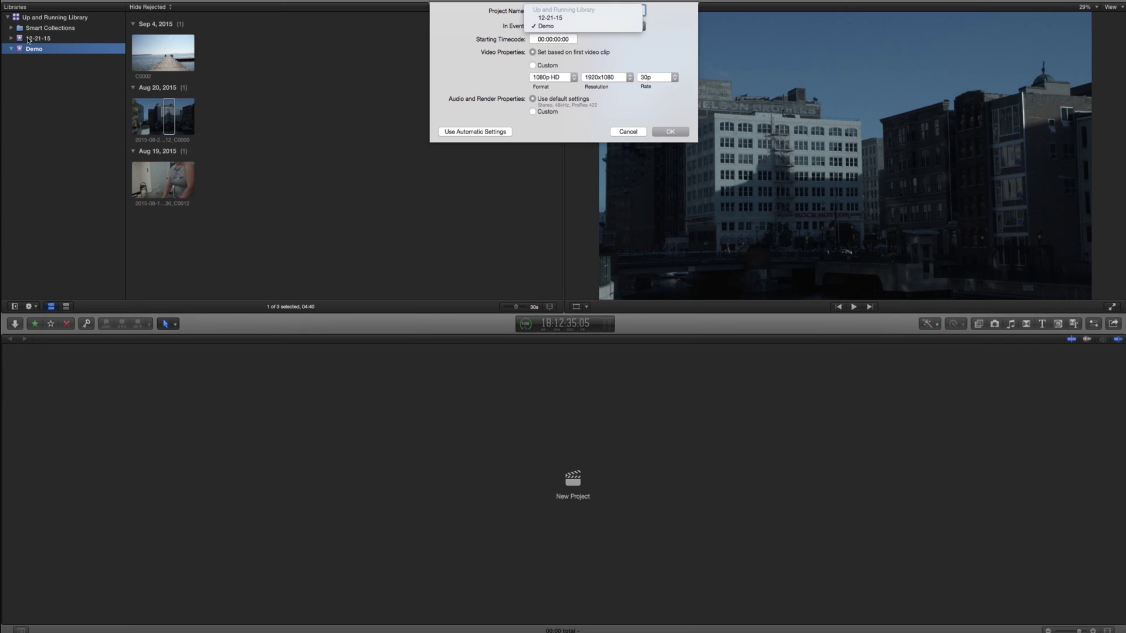
left_click(570, 28)
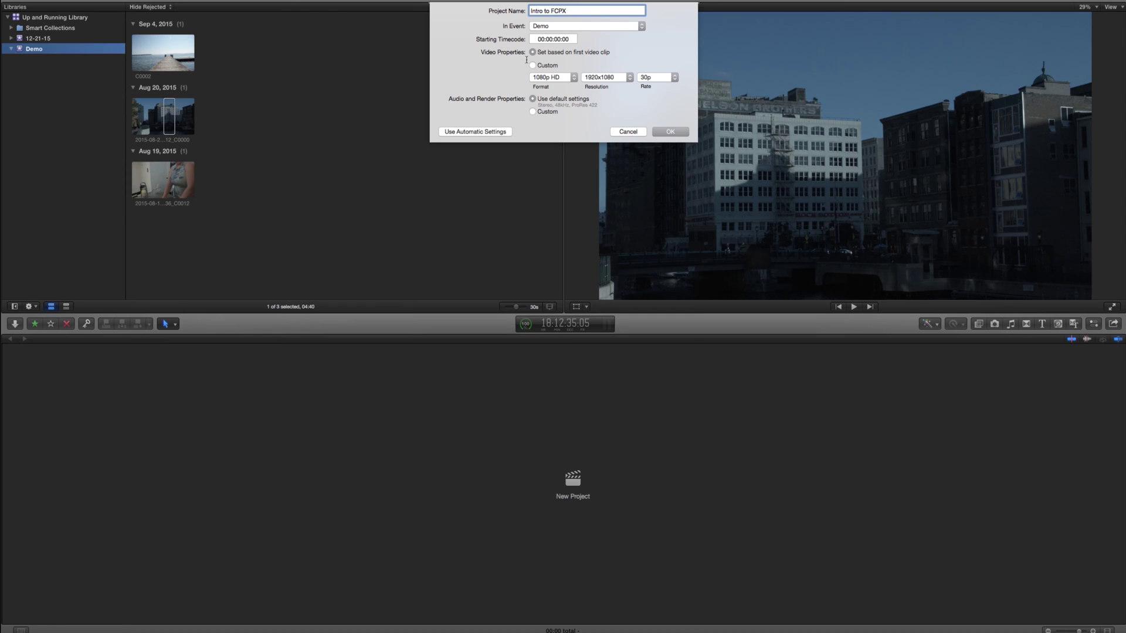
Try the 4K format at 3840x2160 for the new project and check the resolution and frame rate choices.
left_click(626, 77)
left_click(633, 80)
left_click(573, 77)
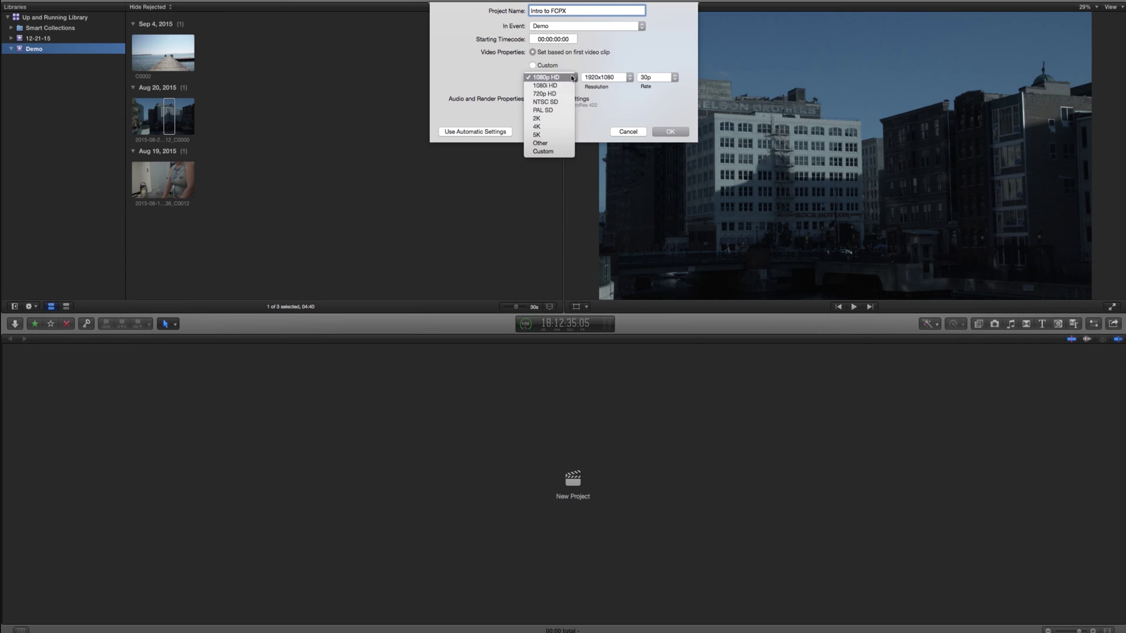
left_click(573, 126)
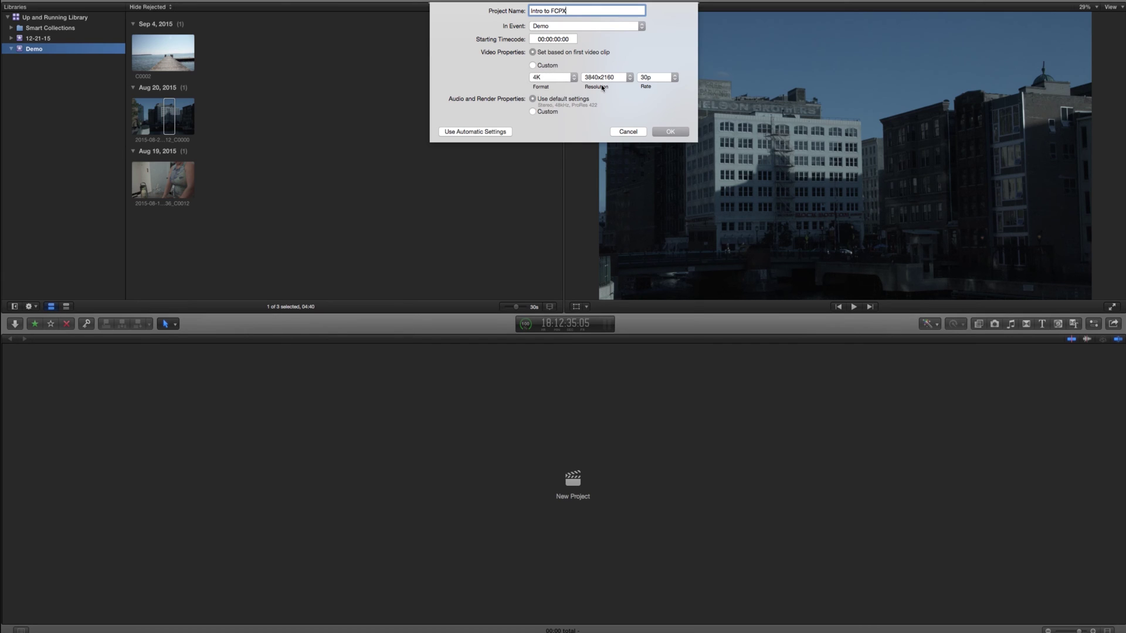
left_click(668, 78)
left_click(665, 78)
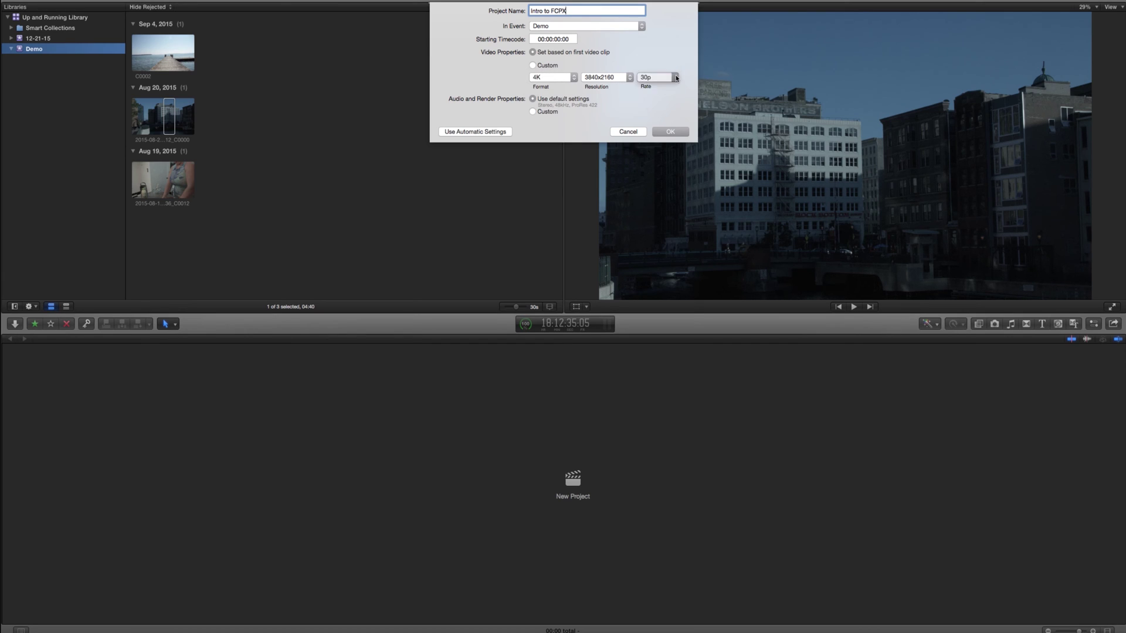
Set the project's custom video properties to 1080p HD, 1920x1080 and 29.97p, and create the project.
left_click(574, 78)
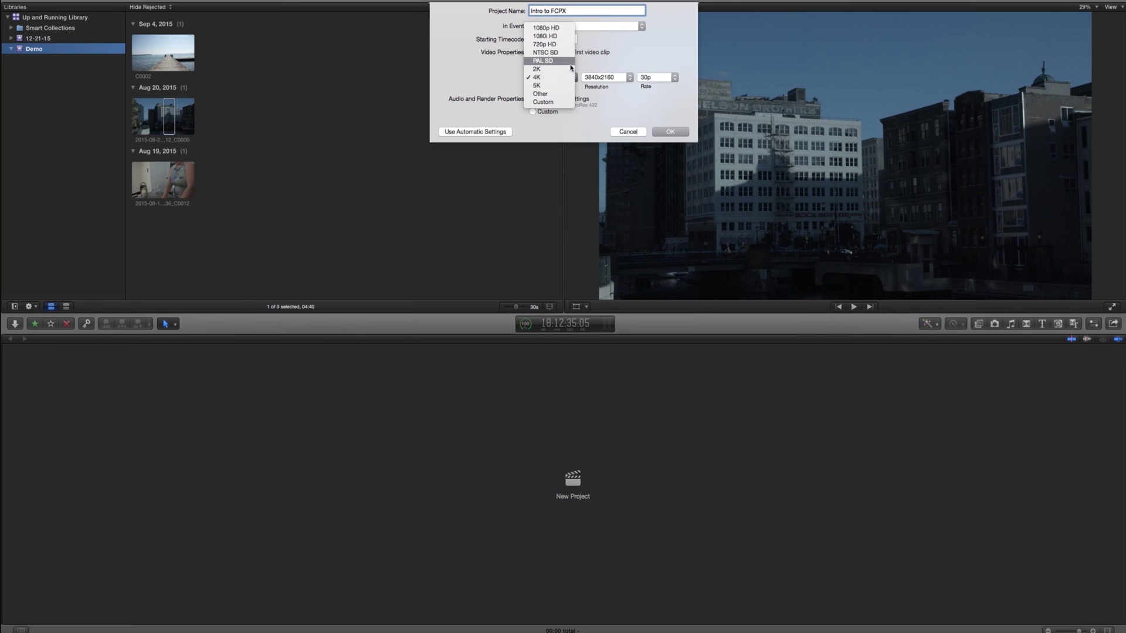
left_click(560, 27)
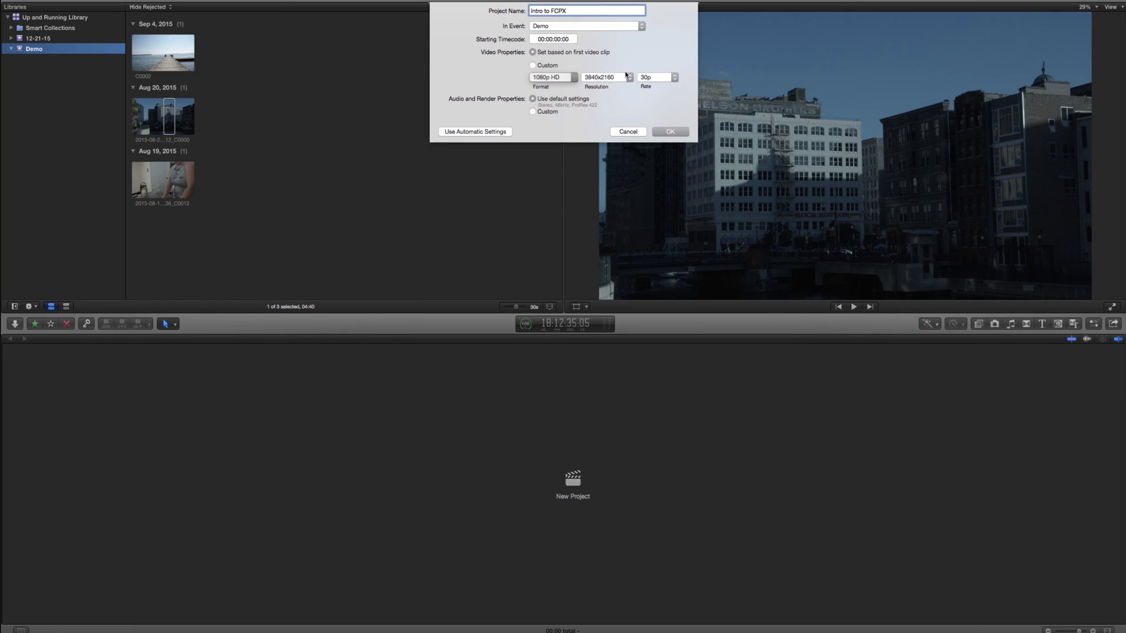
left_click(624, 78)
left_click(623, 78)
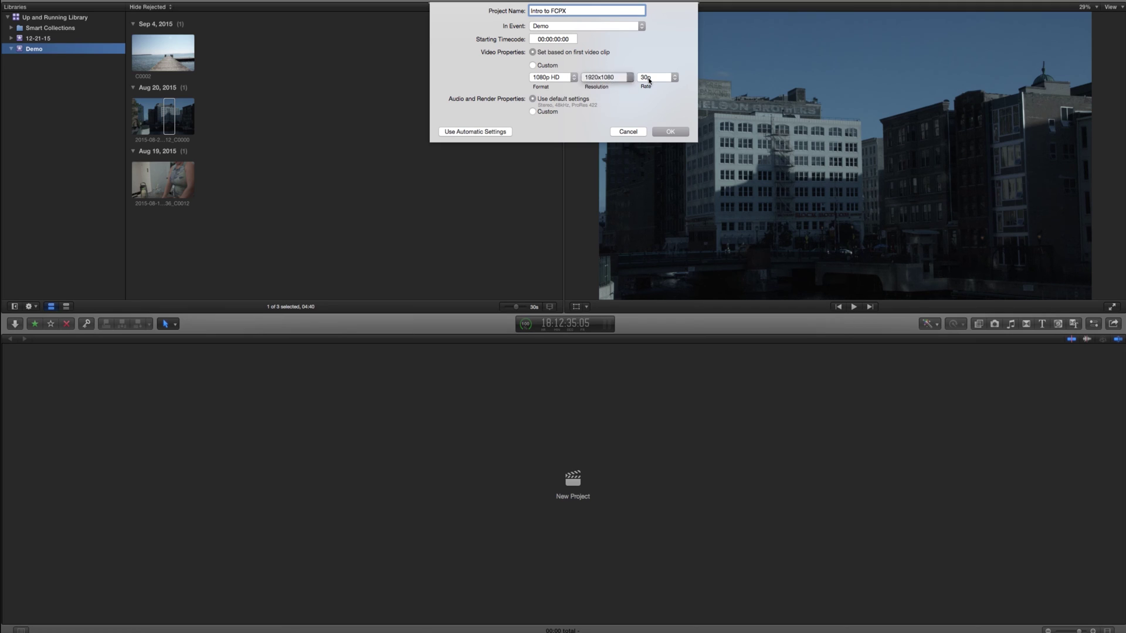
left_click(661, 79)
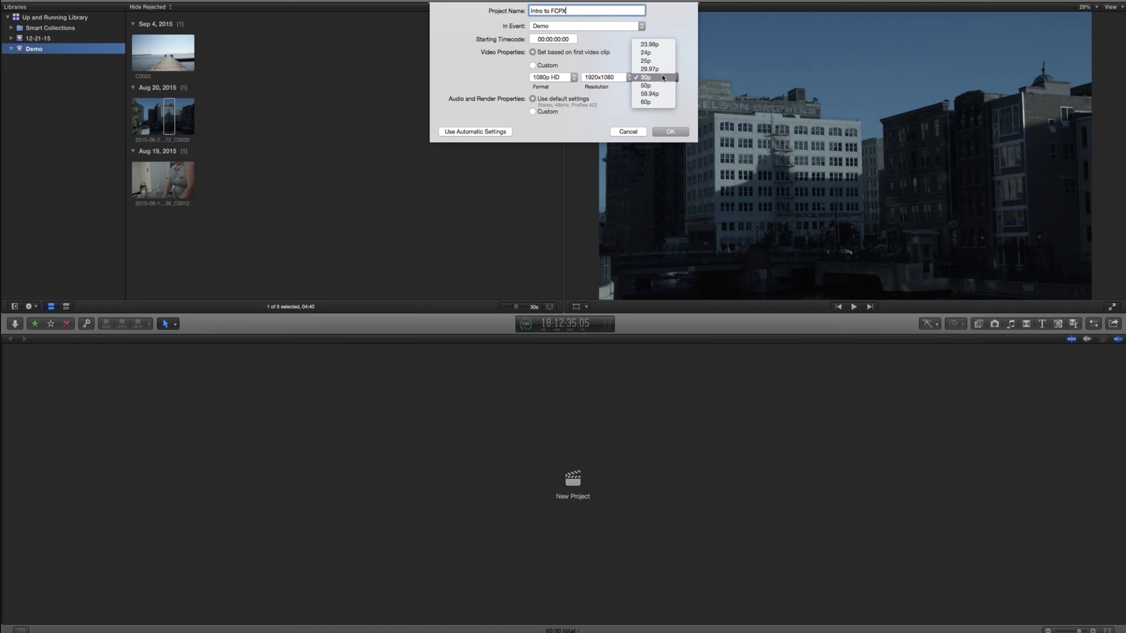
left_click(650, 69)
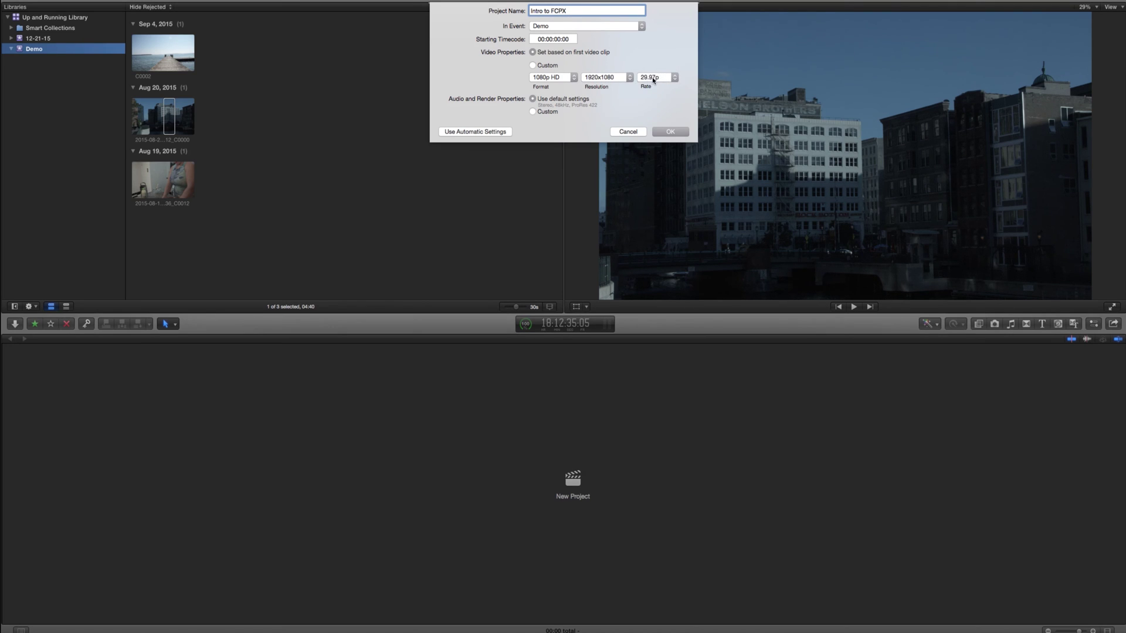
left_click(536, 67)
left_click(586, 40)
left_click(679, 134)
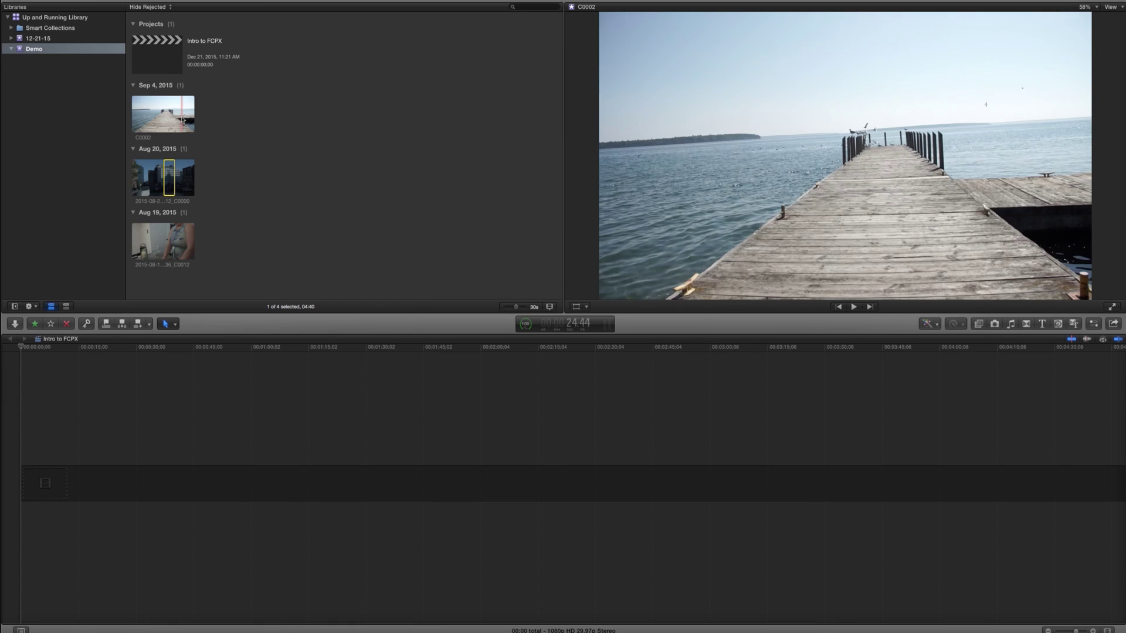
Preview the C0002 clip in the Demo event and select all three of the event's clips.
left_click(148, 118)
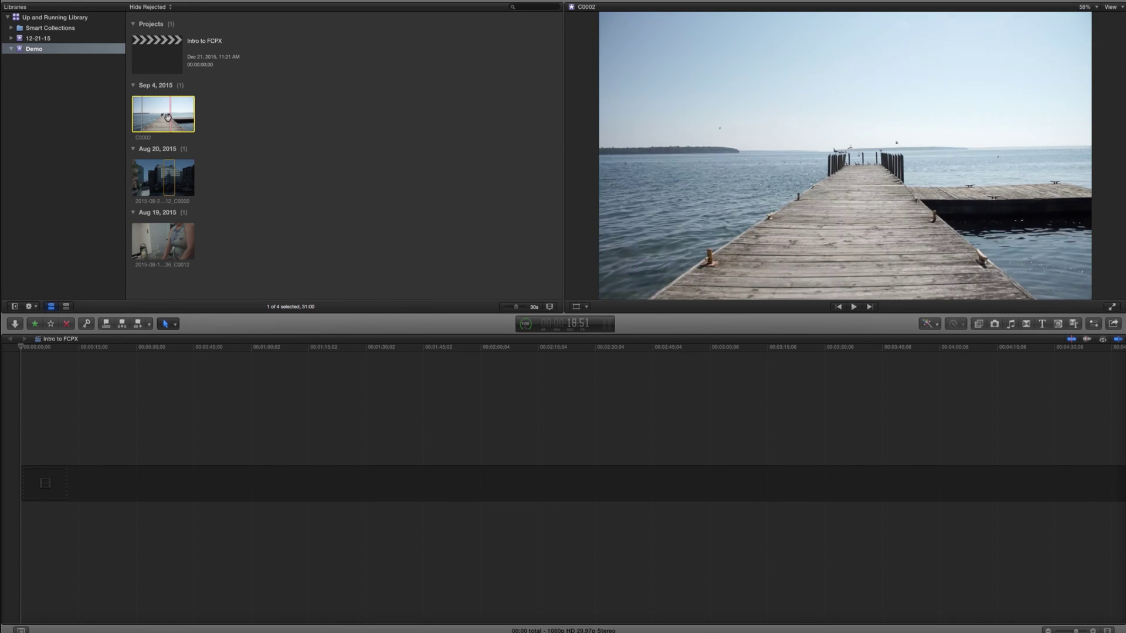
key("space")
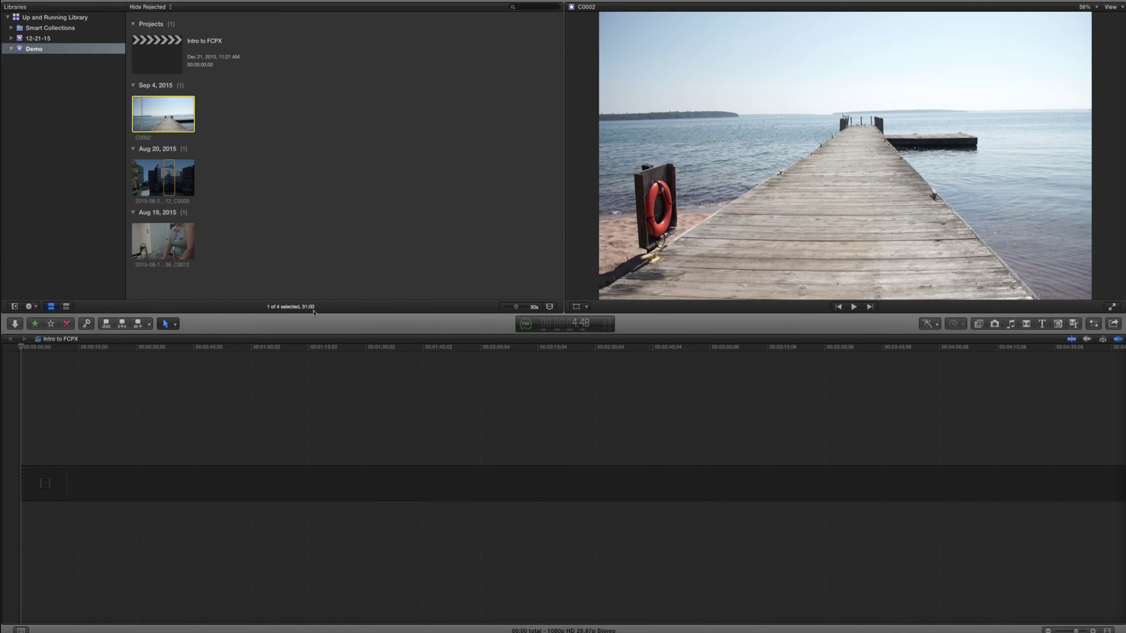
left_click_drag(263, 267, 100, 98)
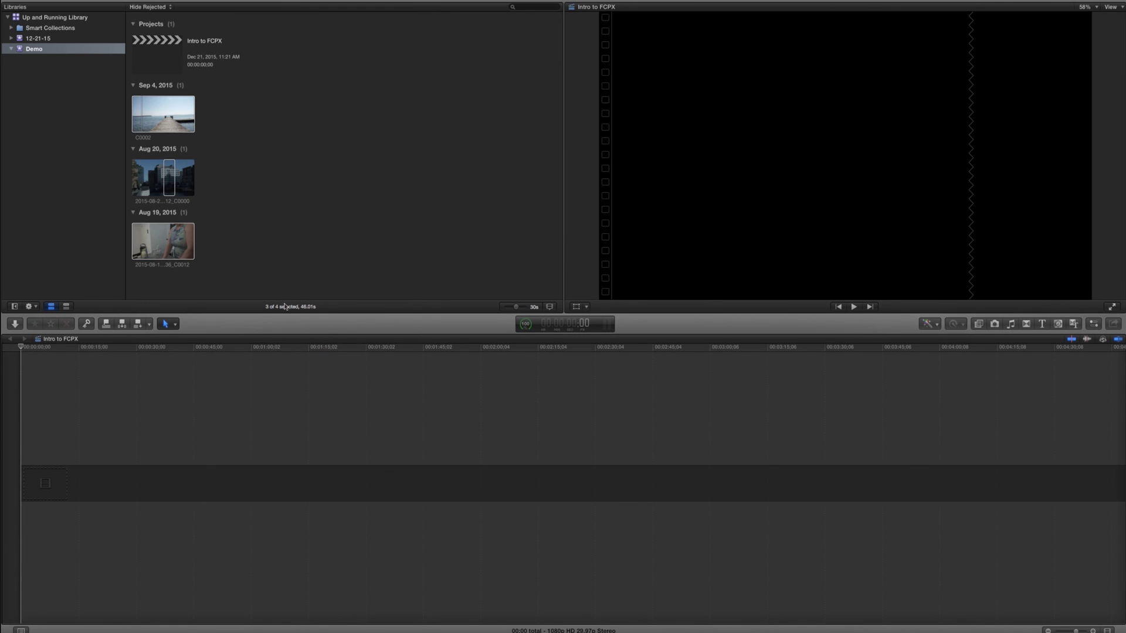
Place the selected range of the 2015-08-20_1812_C0000 clip at the timeline's start, delete it, undo the deletion and delete it again.
left_click(171, 188)
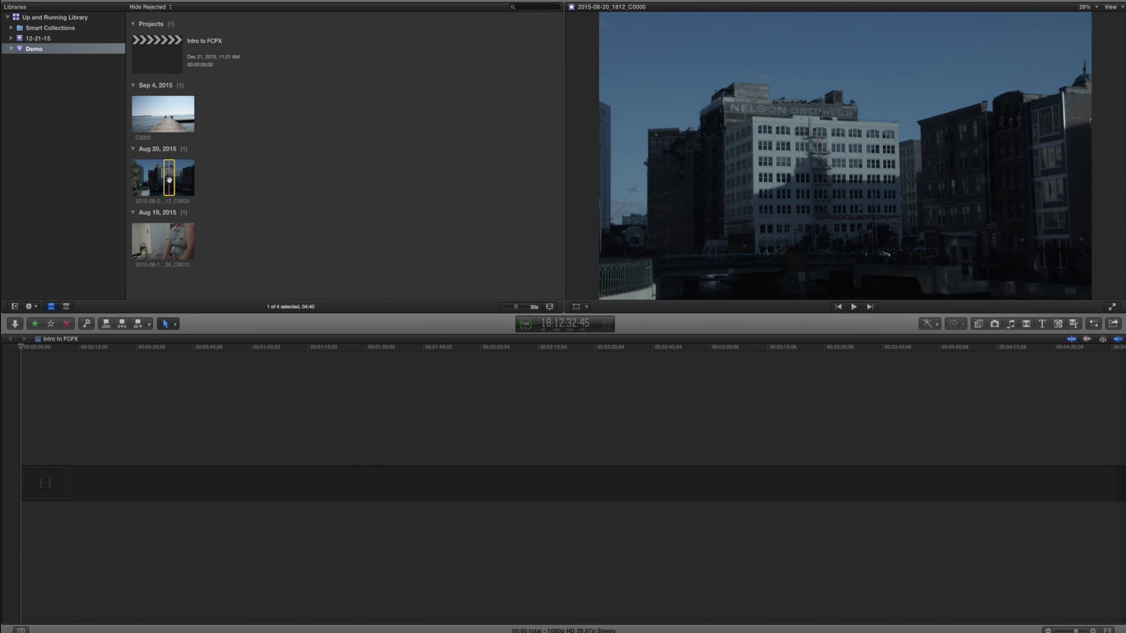
left_click_drag(174, 179, 31, 453)
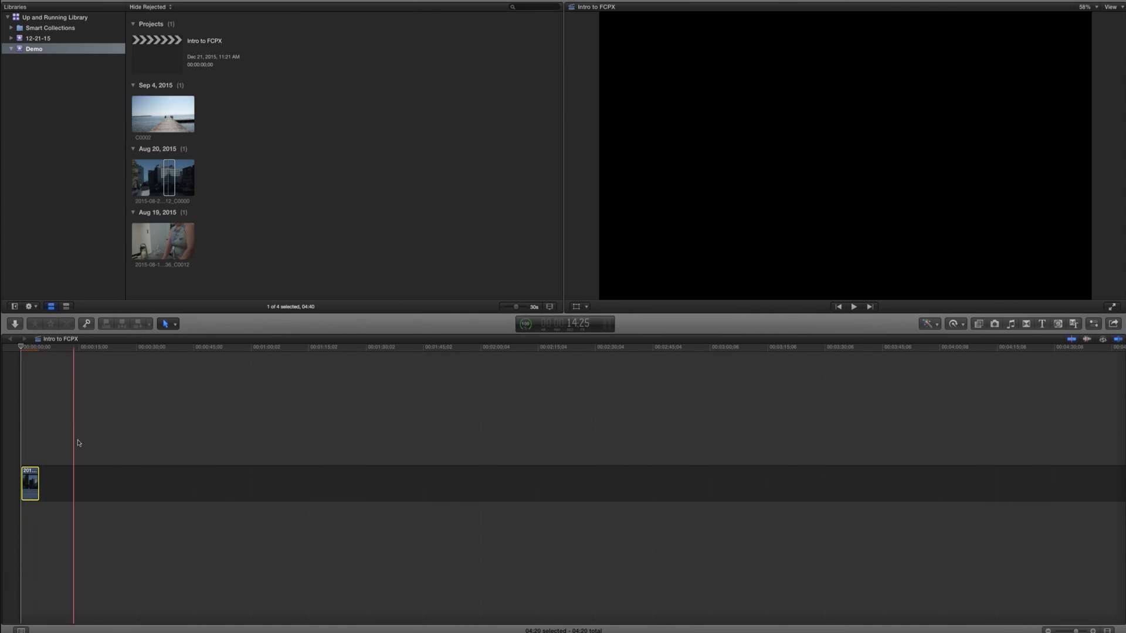
key("Delete")
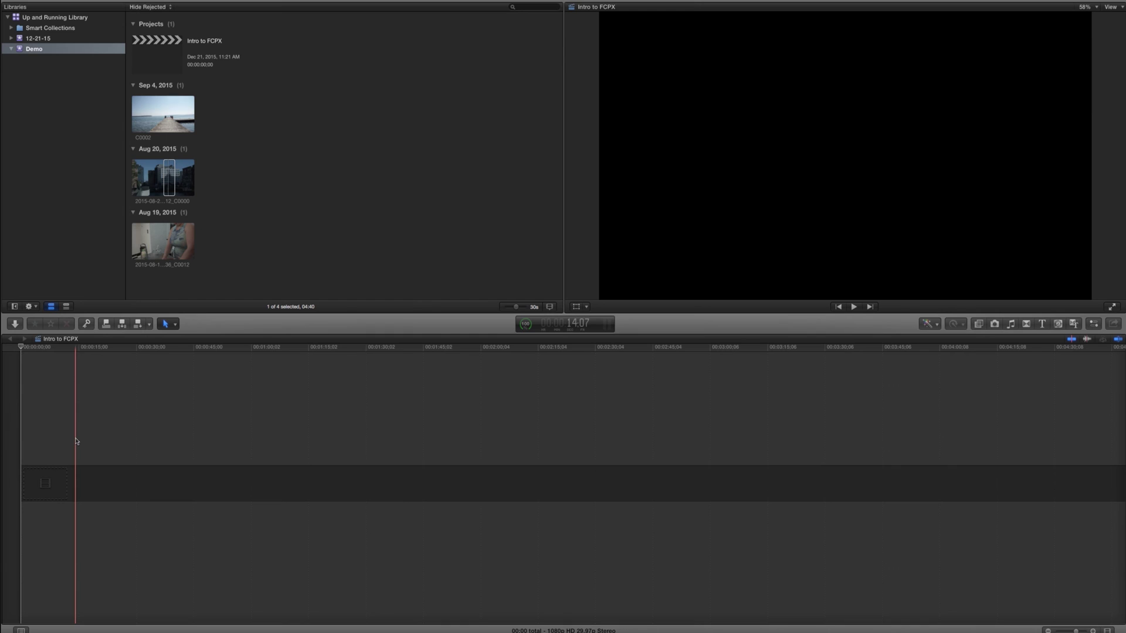
key("super+z")
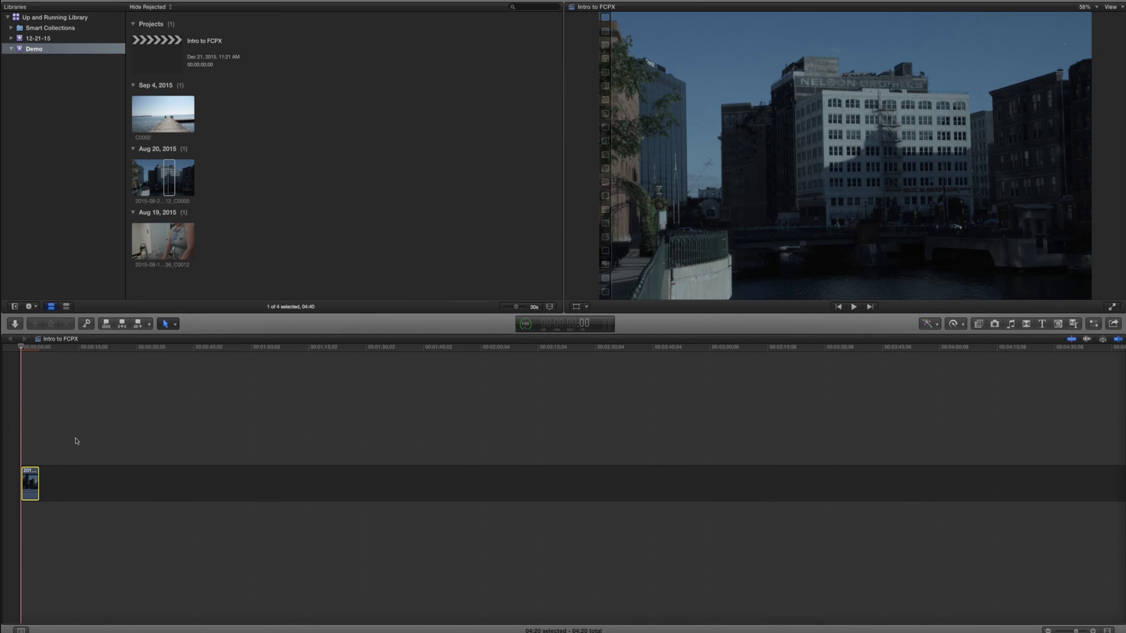
key("Delete")
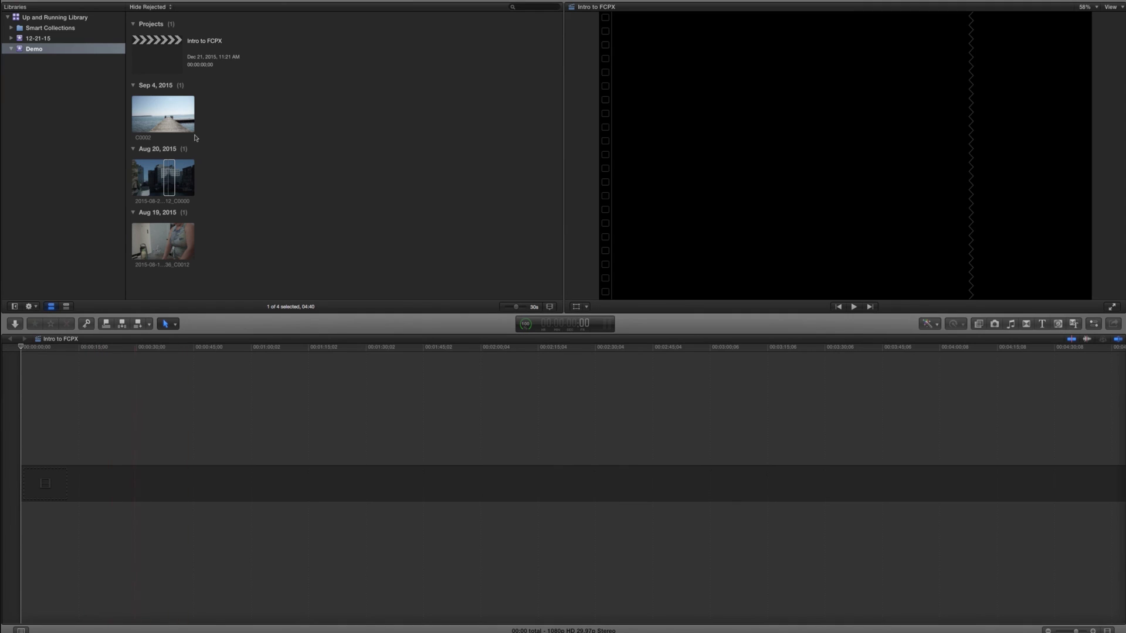
Append the entire C0002 clip to the empty Intro to FCPX timeline.
left_click(159, 121)
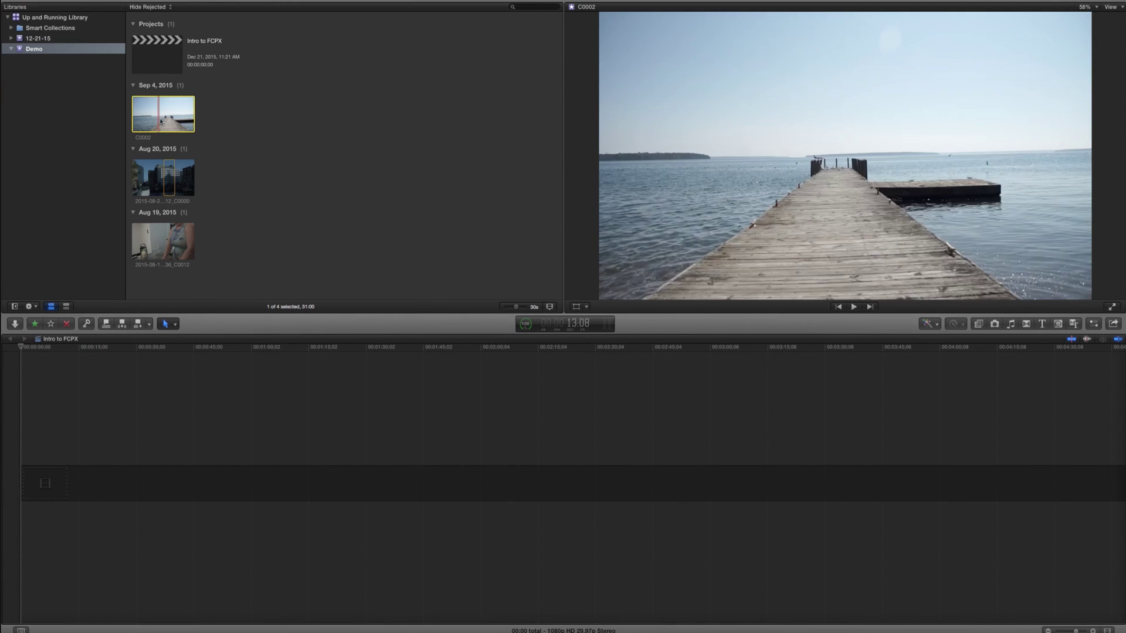
key("e")
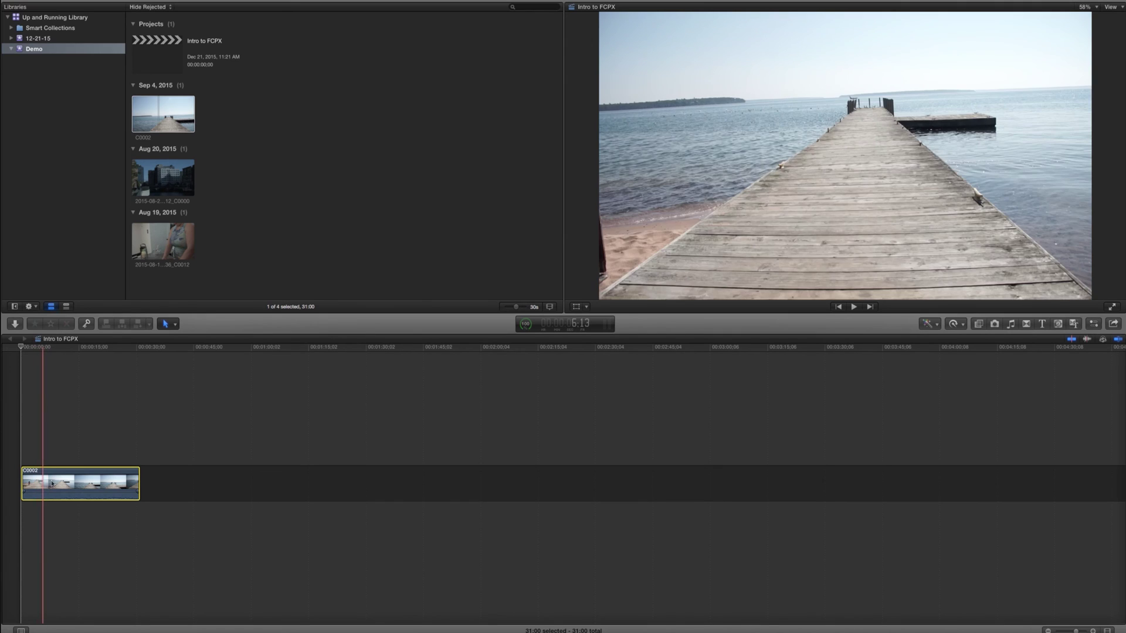
left_click(82, 1)
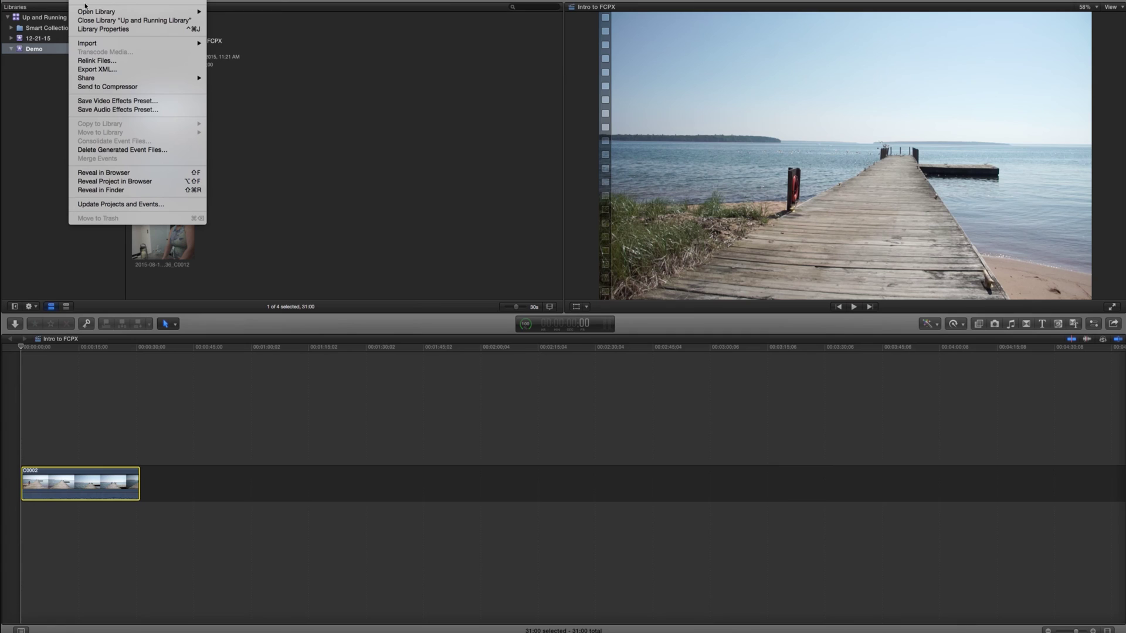
left_click(46, 125)
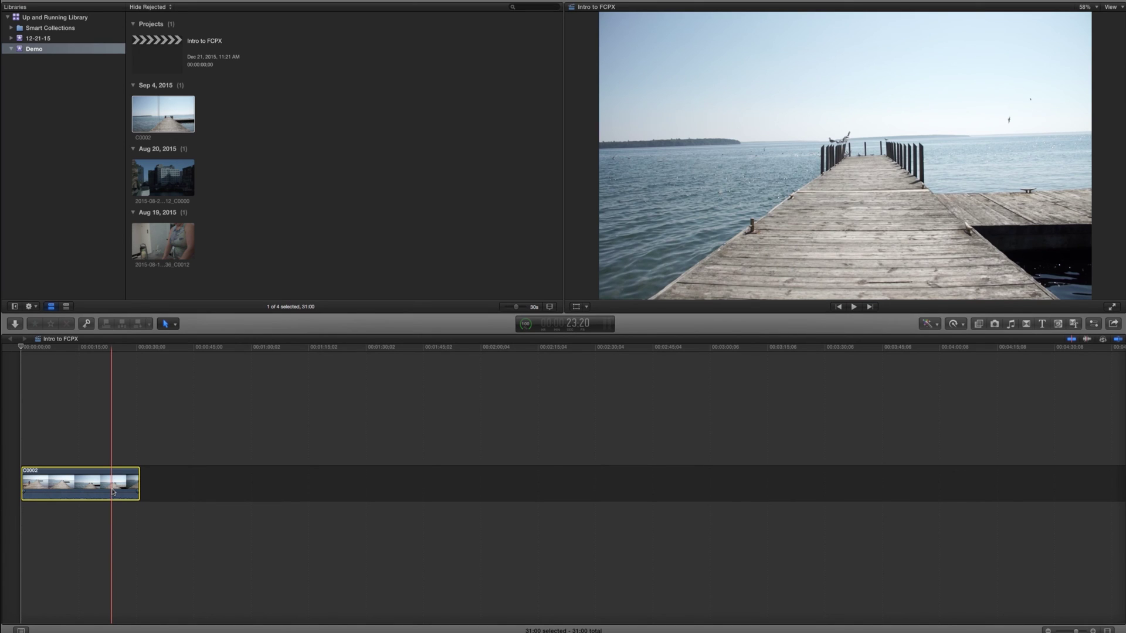
Select the C0002 clip in the timeline, deselect it and park the playhead at about 21:22.
left_click(158, 121)
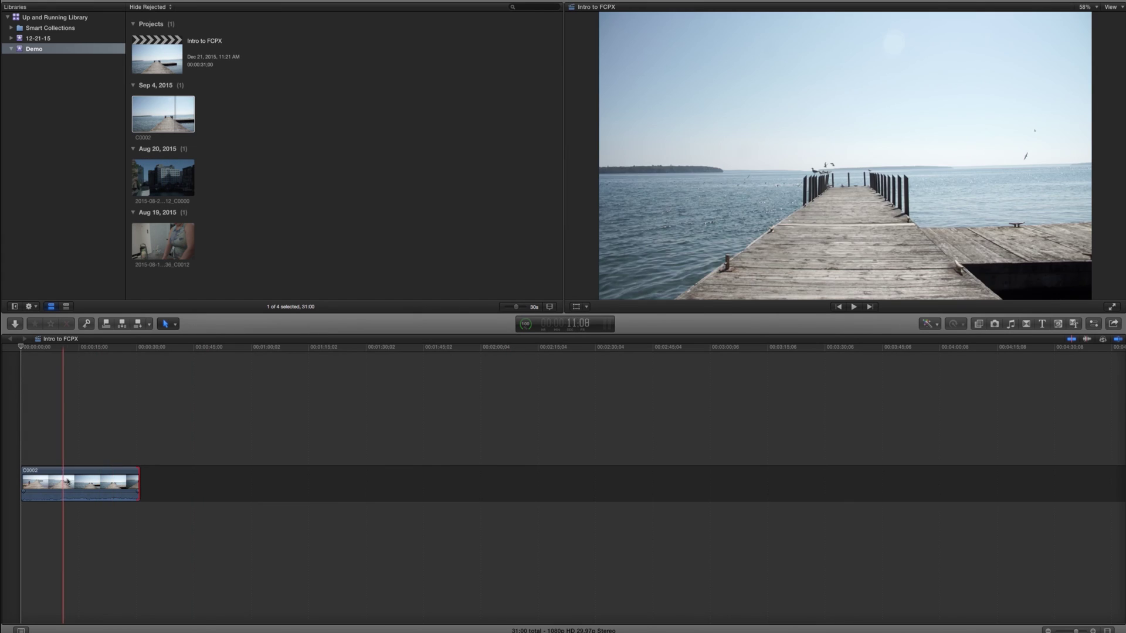
left_click(97, 484)
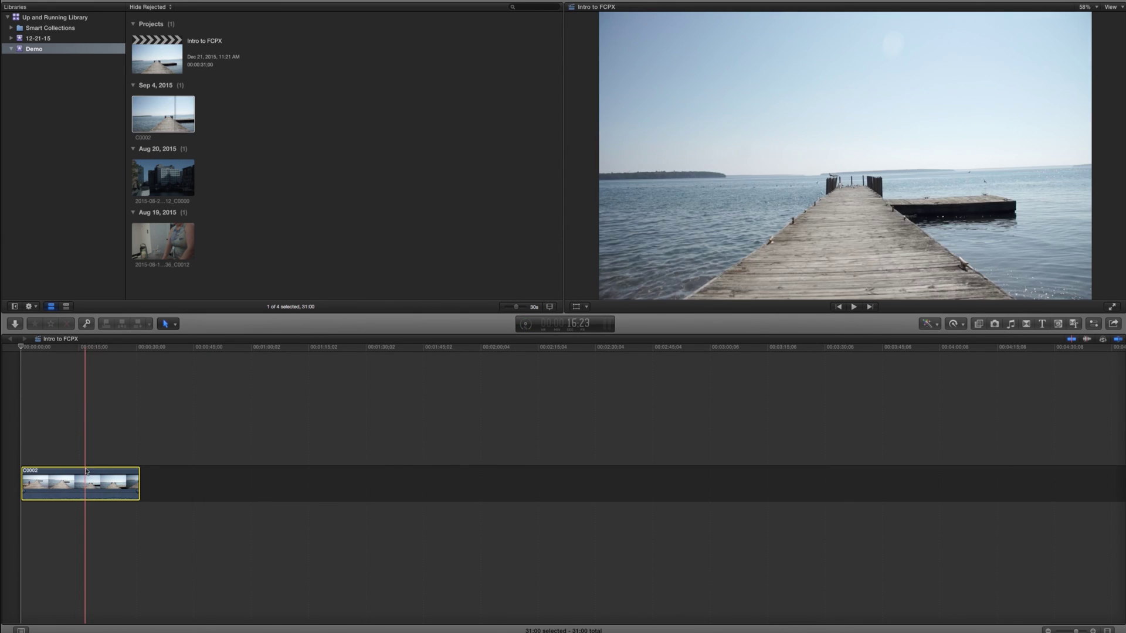
left_click(105, 436)
left_click(105, 435)
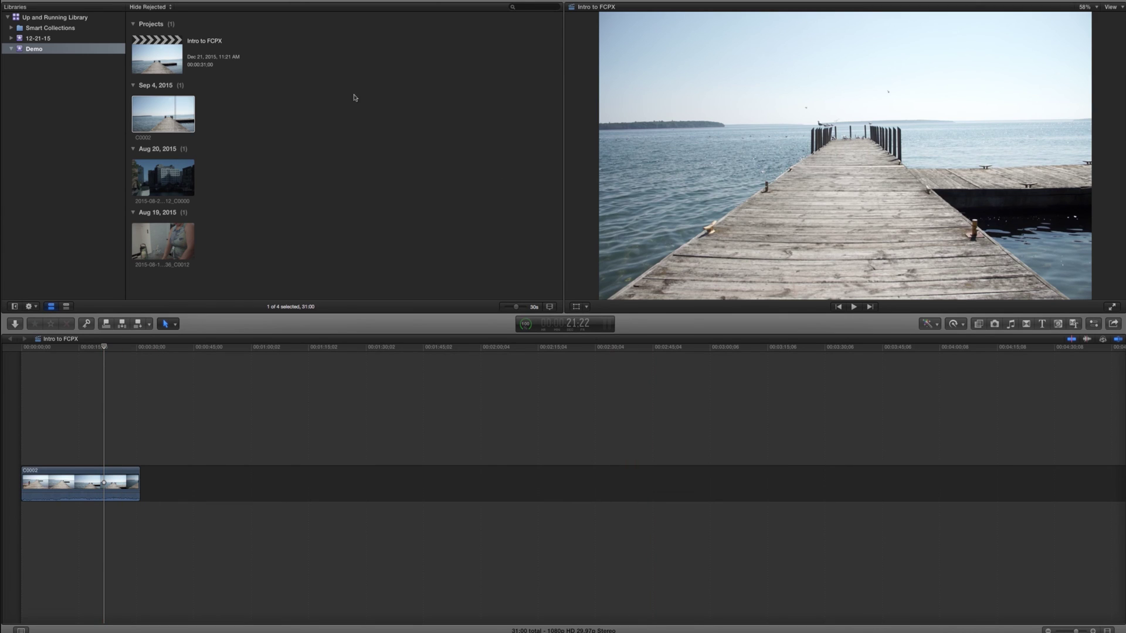
Select the C0002 source clip in the Demo event and compare its footage with the 2015-08-20_1812_C0000 clip.
left_click(143, 126)
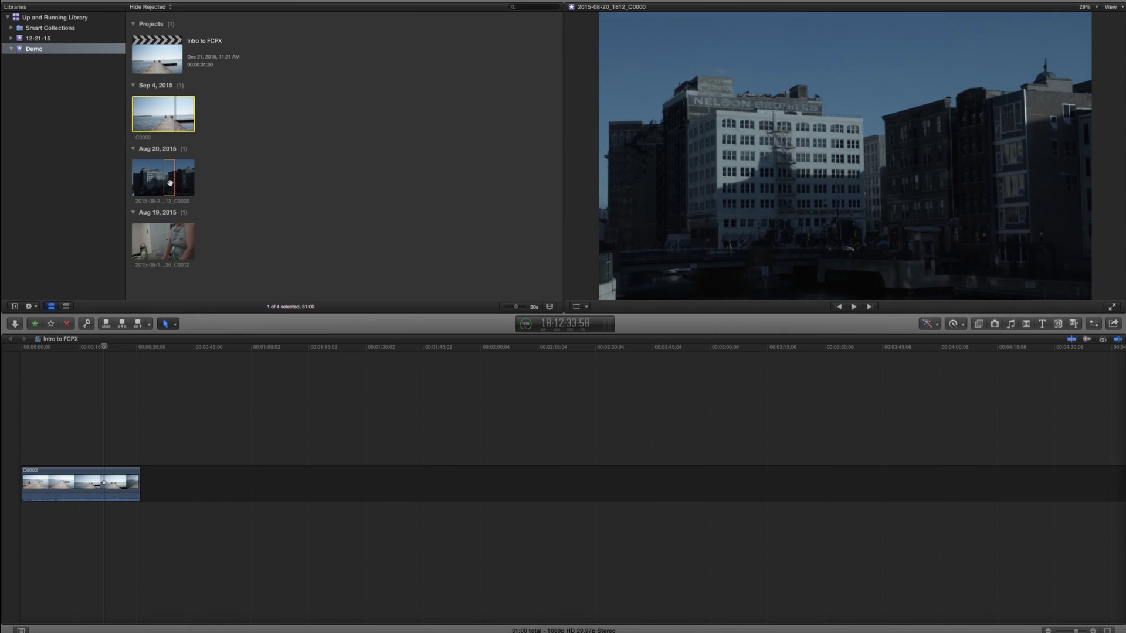
key("space")
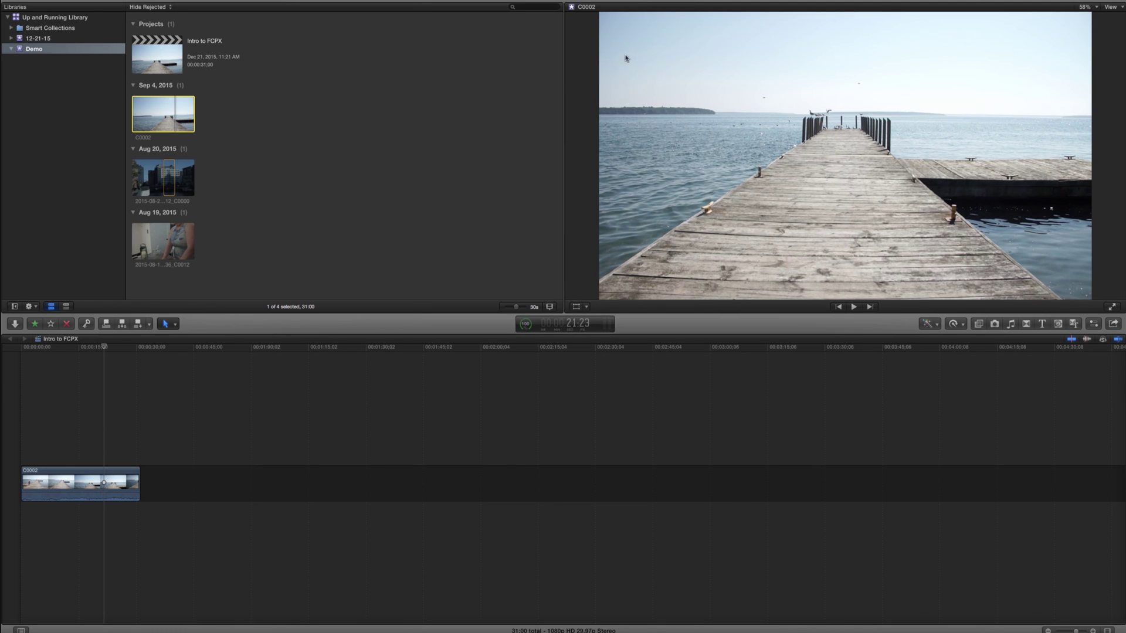
left_click(88, 408)
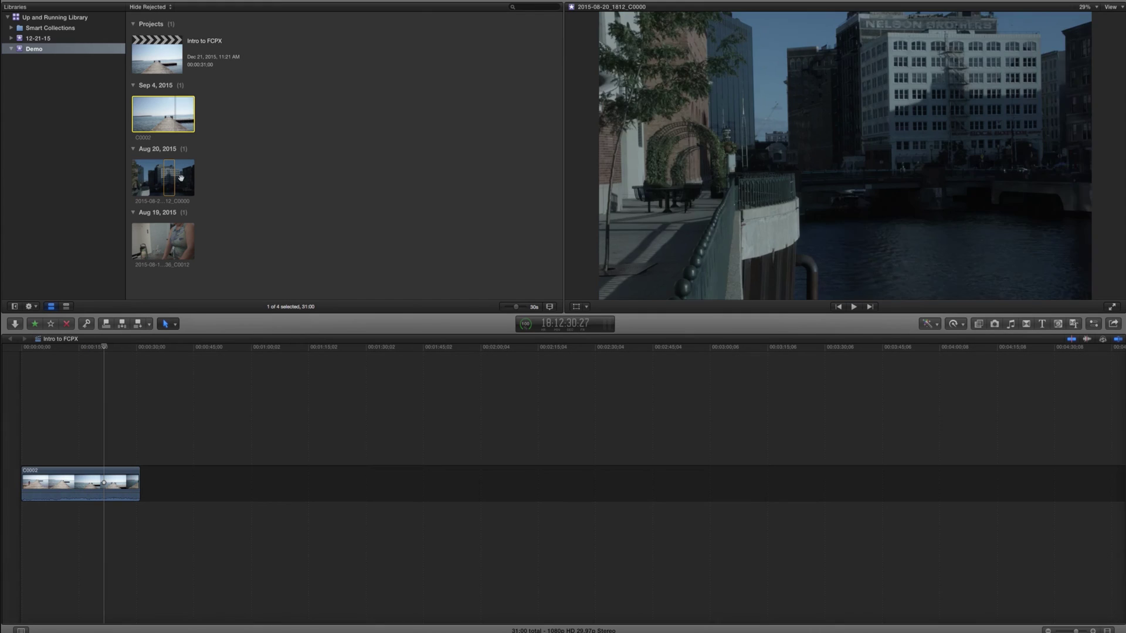
View the C0002 source clip in the viewer and switch back to the Intro to FCPX timeline for comparison.
left_click(156, 115)
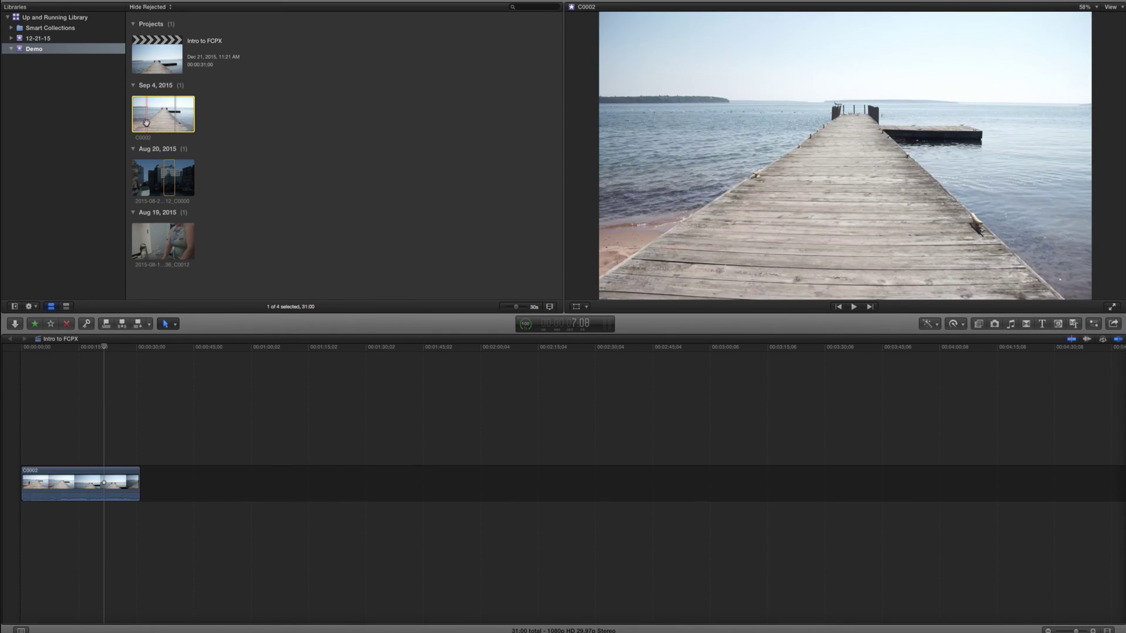
left_click(821, 388)
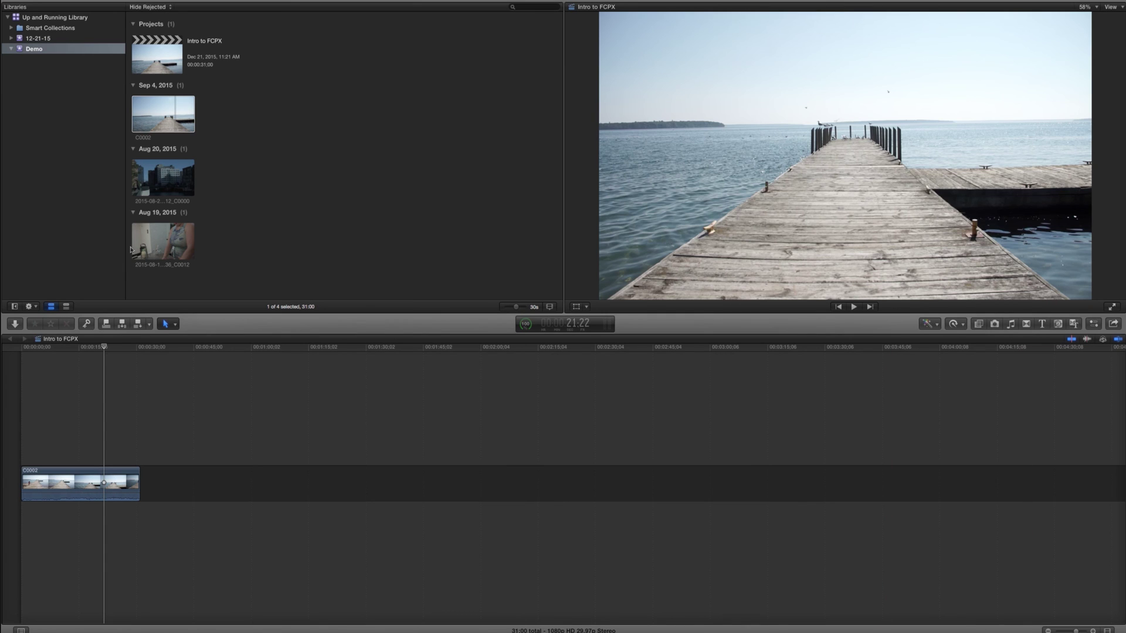
Turn skimming off and on again, and toggle audio skimming on and off while switching between the C0002 clip and the timeline.
key("s")
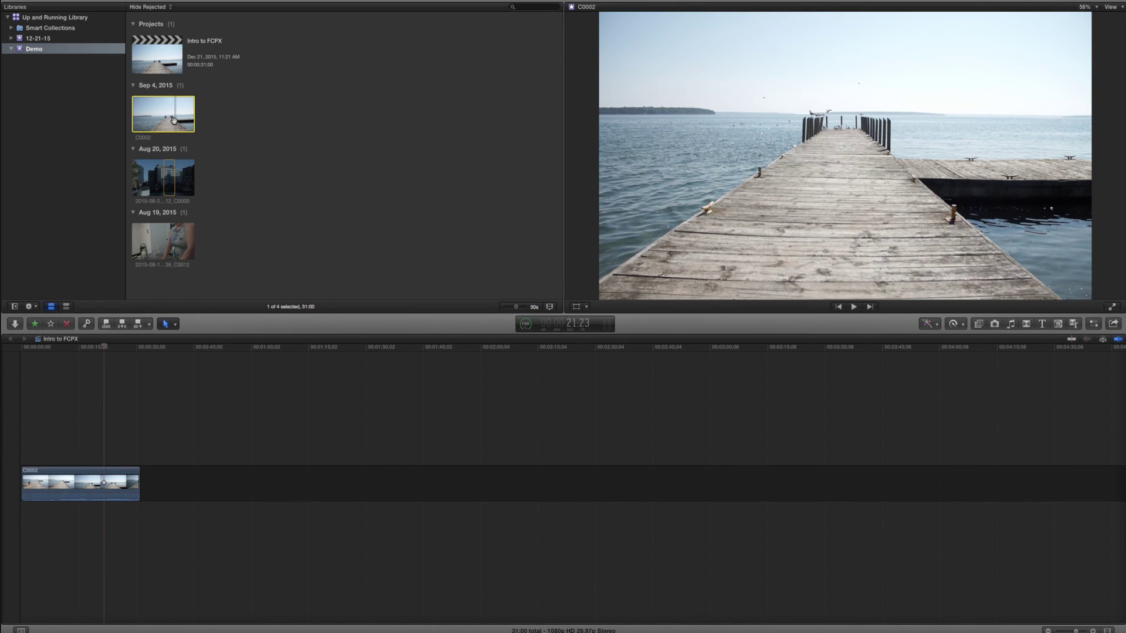
left_click(1072, 340)
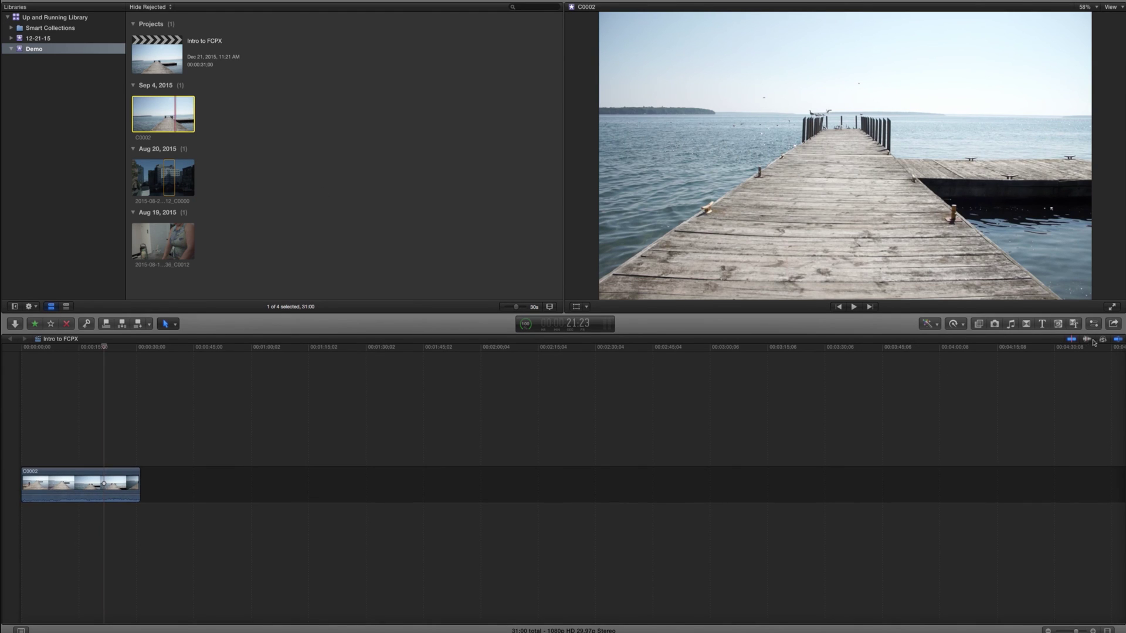
left_click(528, 361)
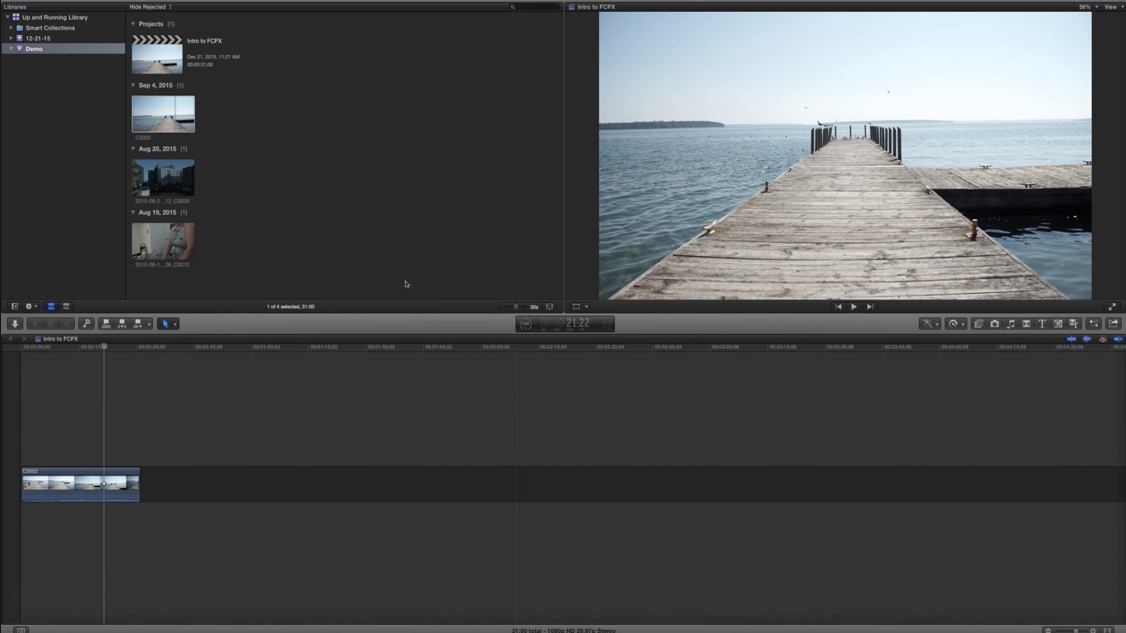
left_click(179, 122)
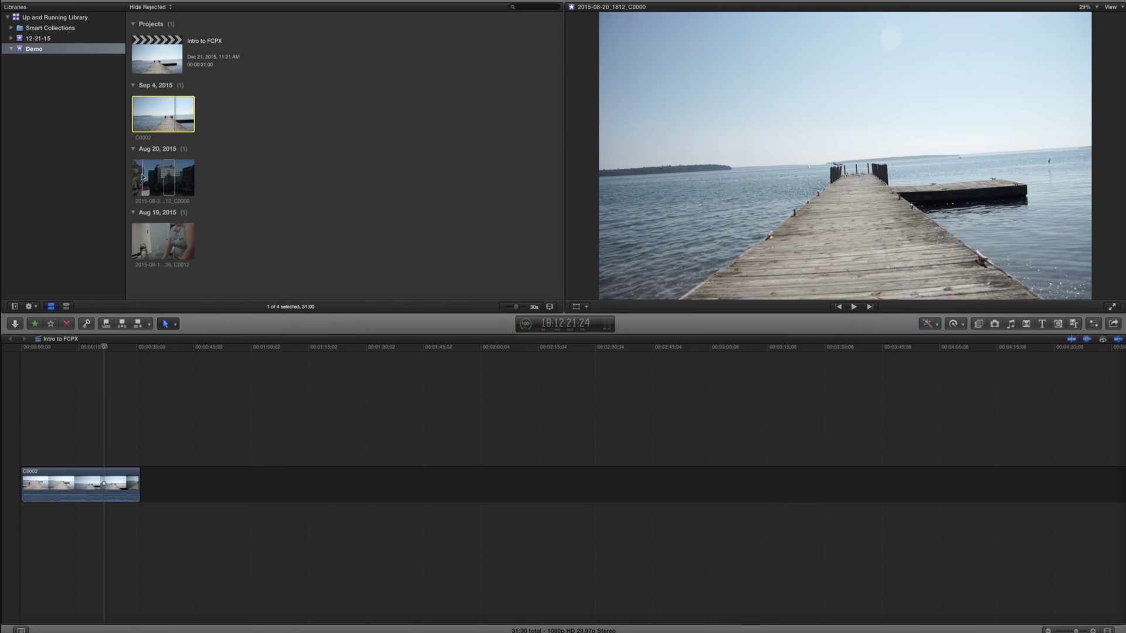
left_click(1087, 340)
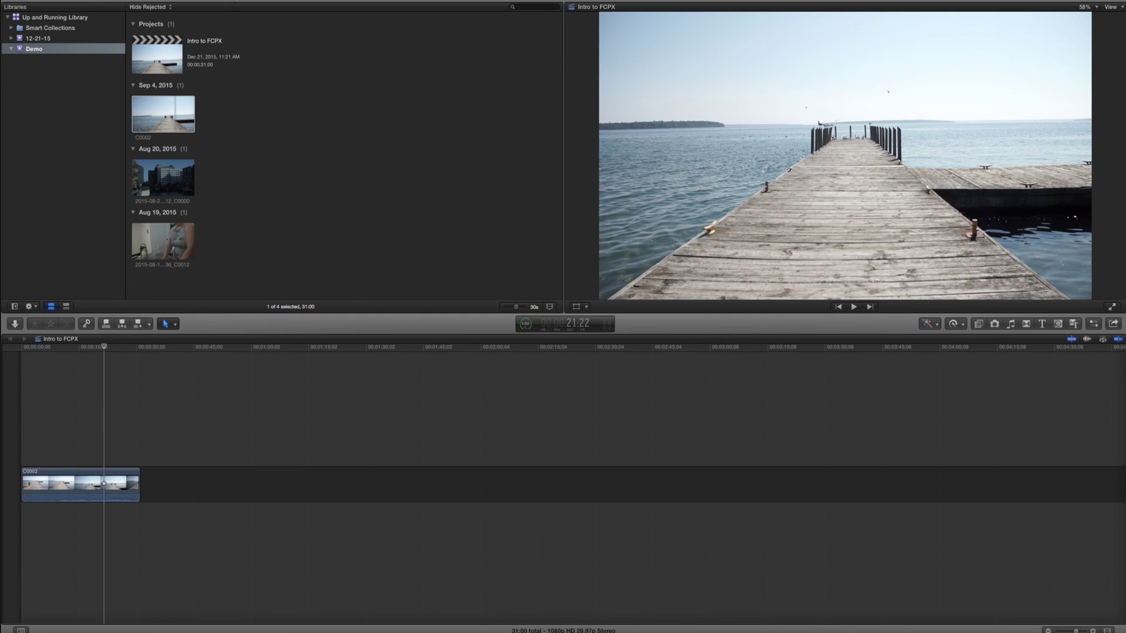
Show the Event Viewer beside the main viewer and narrow the browser to enlarge both viewers.
left_click(234, 0)
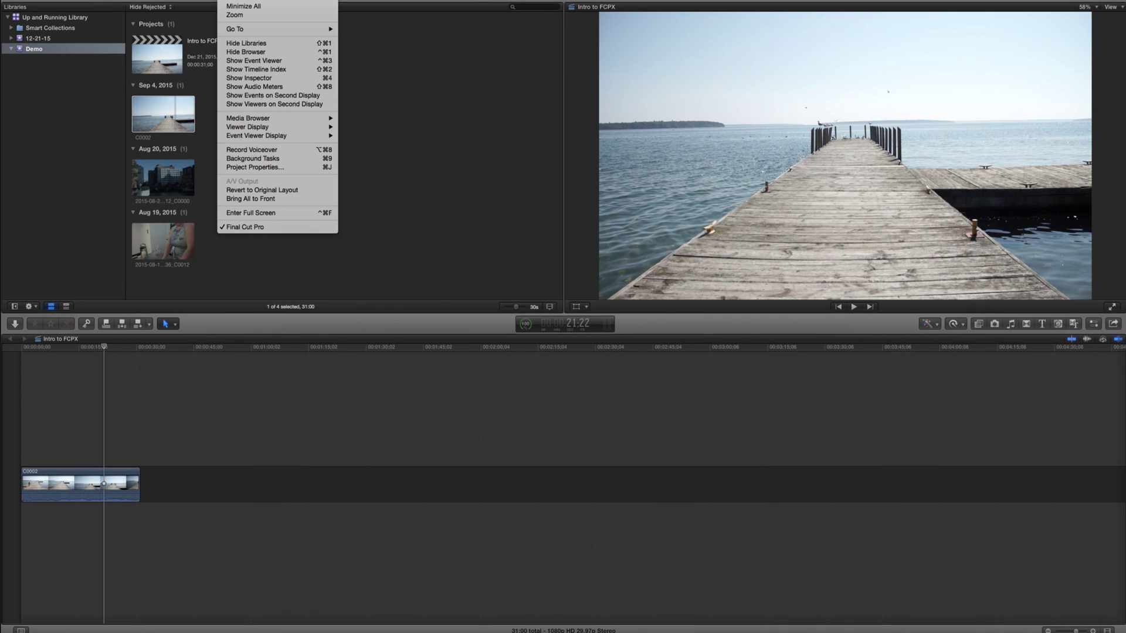
left_click(262, 63)
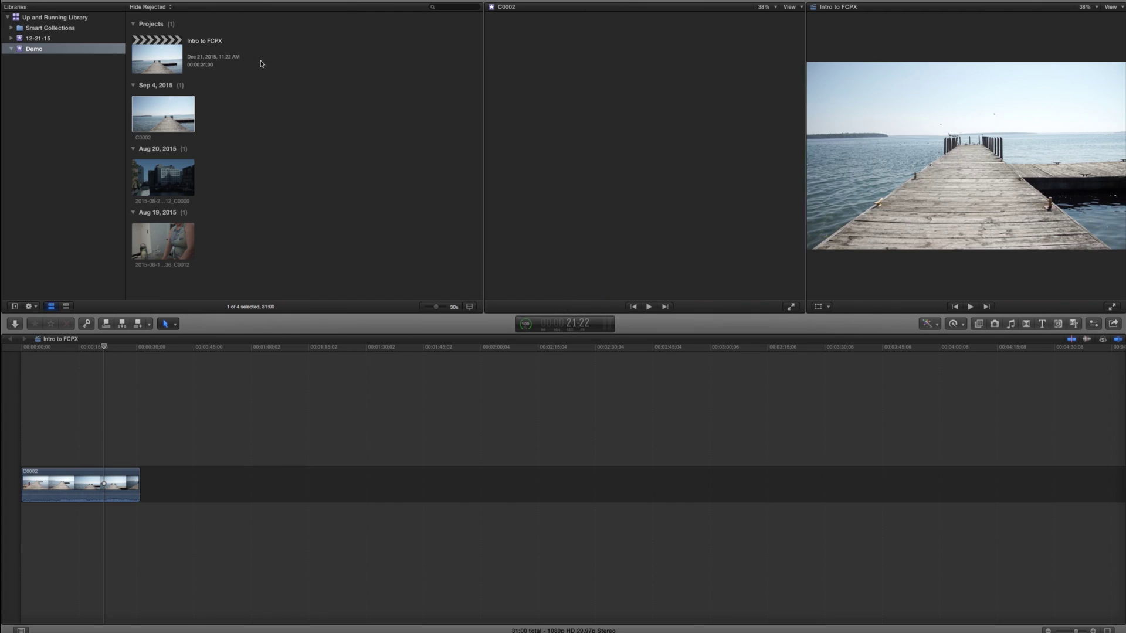
left_click_drag(486, 48, 339, 59)
left_click_drag(752, 35, 693, 44)
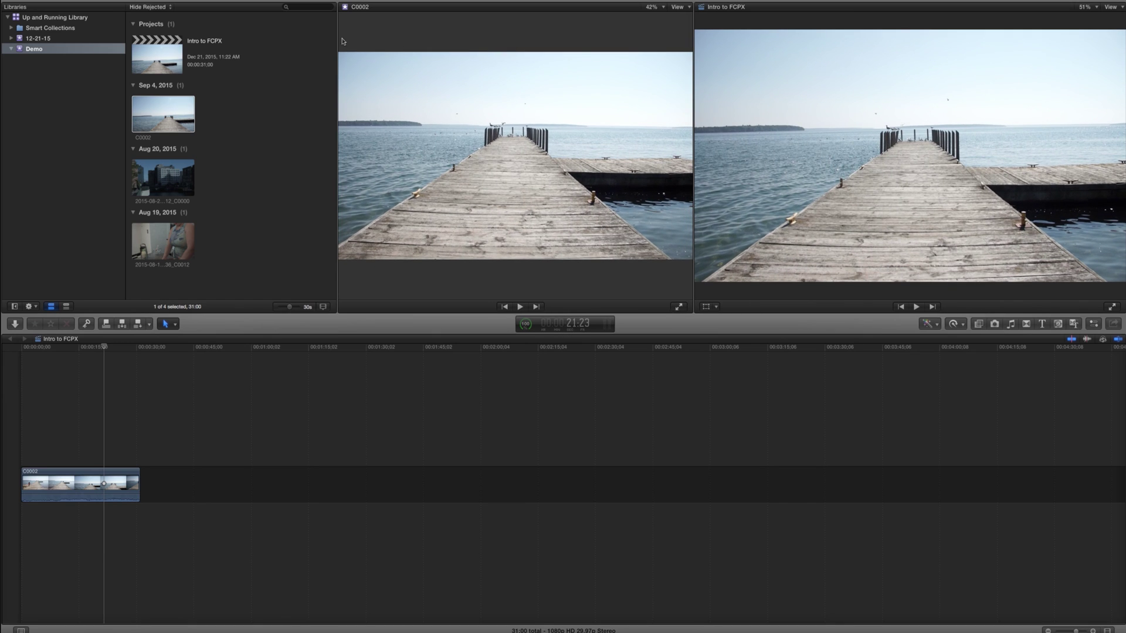
left_click_drag(338, 39, 305, 44)
Compare the selected range of the 2015-08-20_1812_C0000 source clip with the Intro to FCPX timeline in the two viewers.
left_click(153, 173)
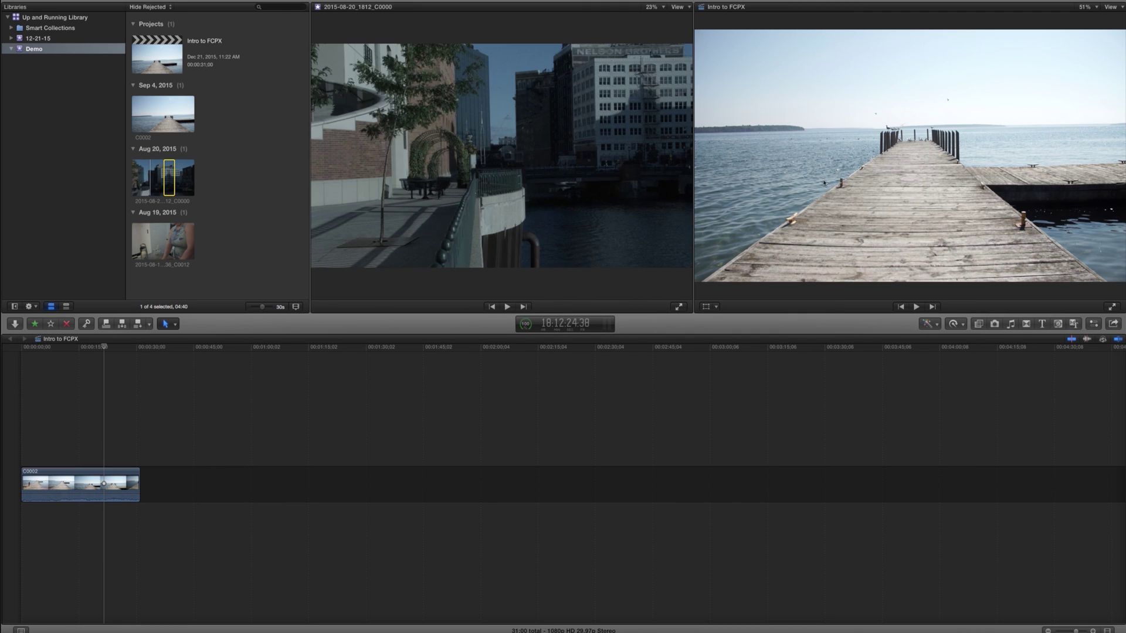
left_click(81, 393)
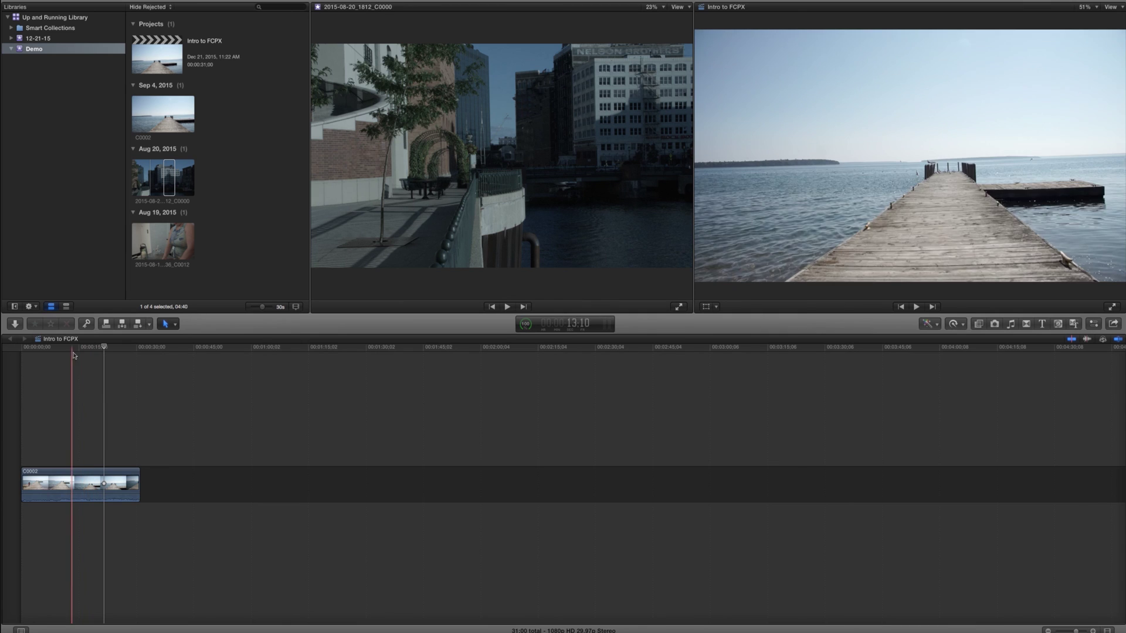
left_click(146, 184)
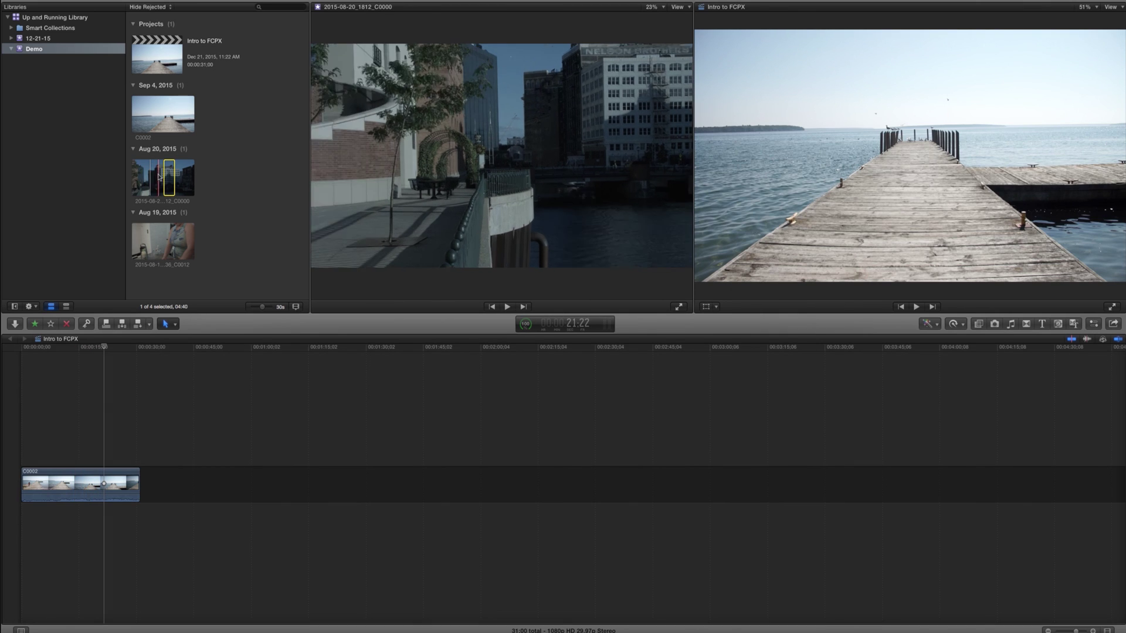